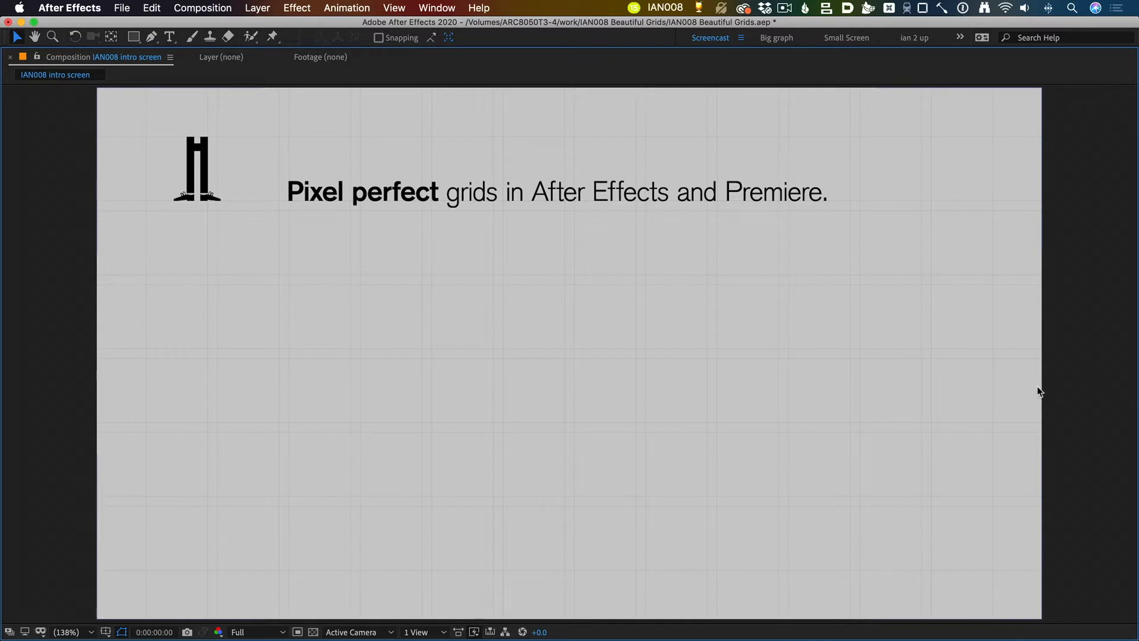
# Step: Step through the intro composition's keyframes to present the outline points on Illustrator, Photoshop and After Effects
pyautogui.press('k')
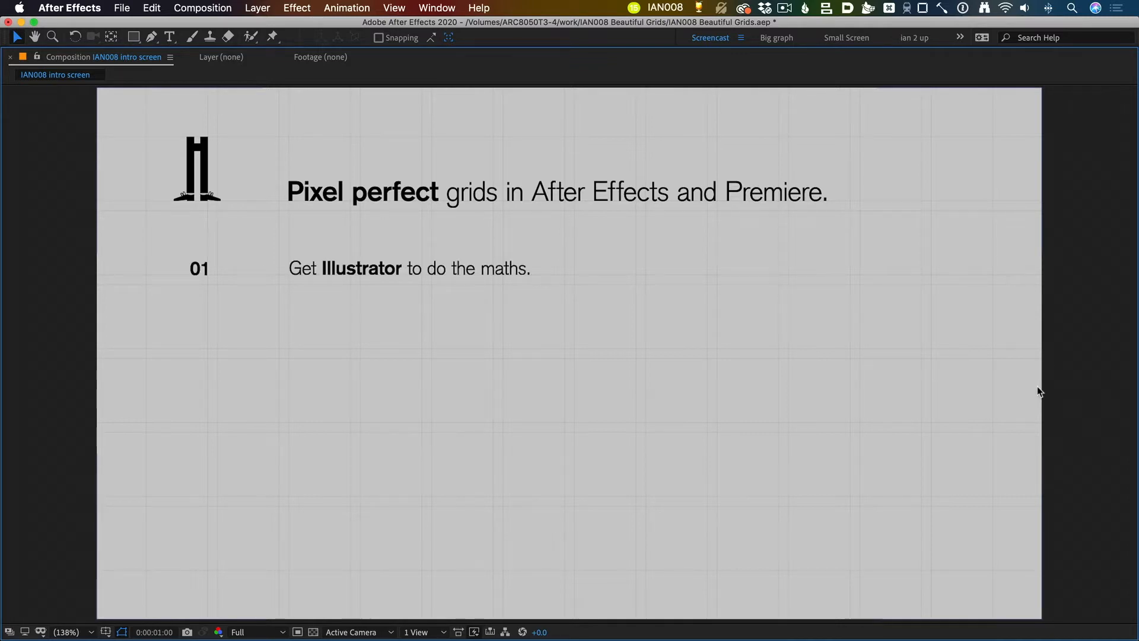
pyautogui.press('k')
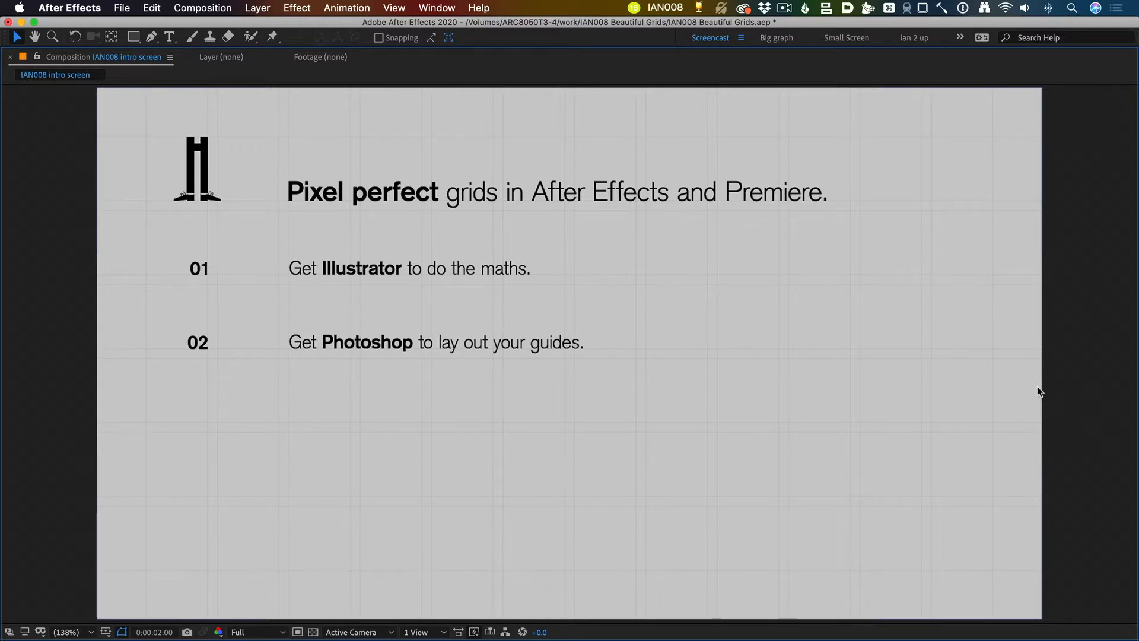
pyautogui.press('k')
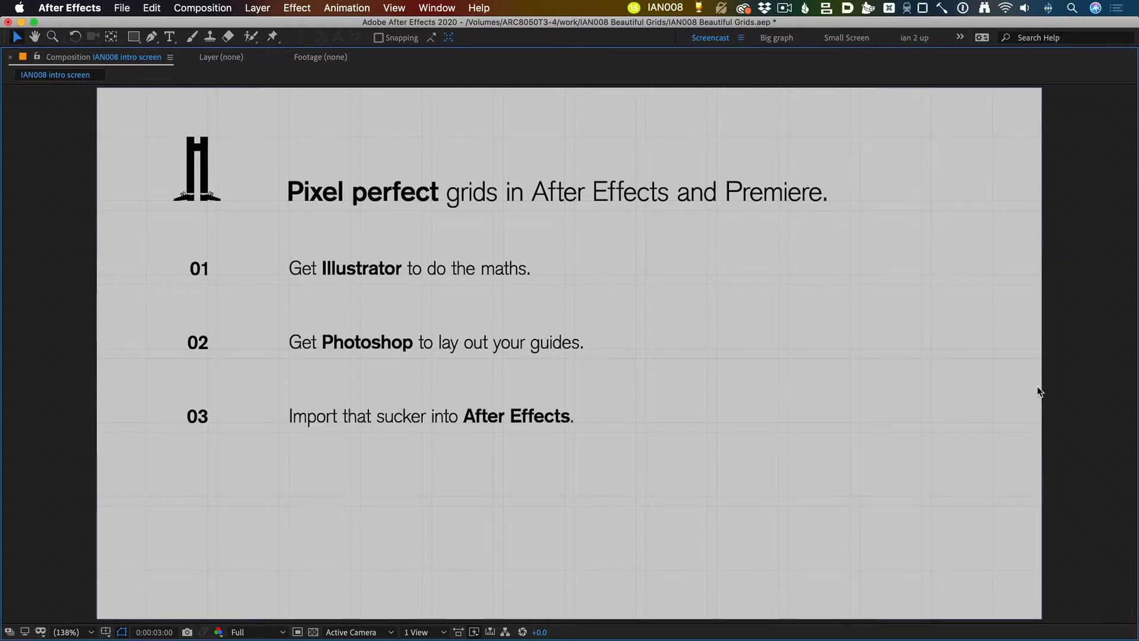
pyautogui.press('k')
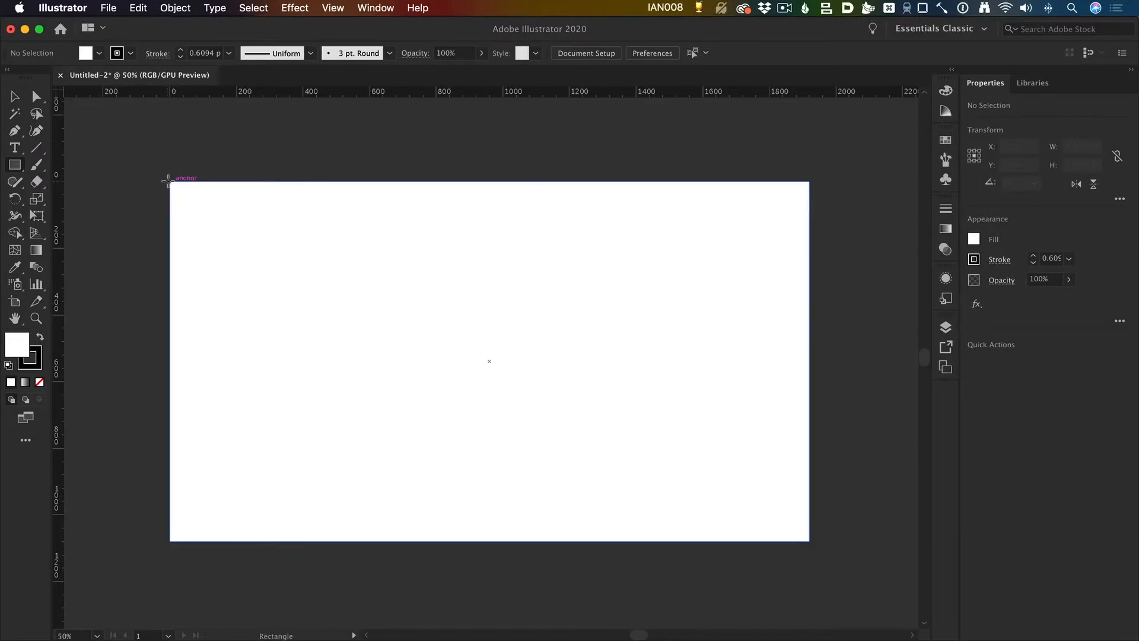
# Step: Create a 1920 × 1080 px rectangle starting at the artboard's upper-left corner
pyautogui.click(170, 181)
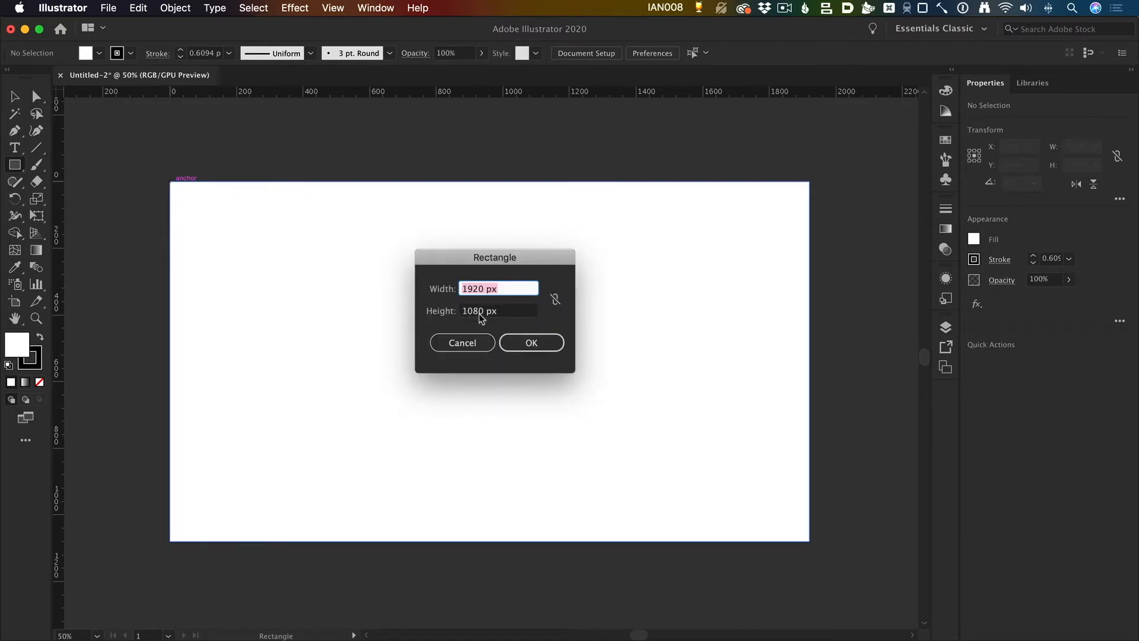
pyautogui.click(532, 346)
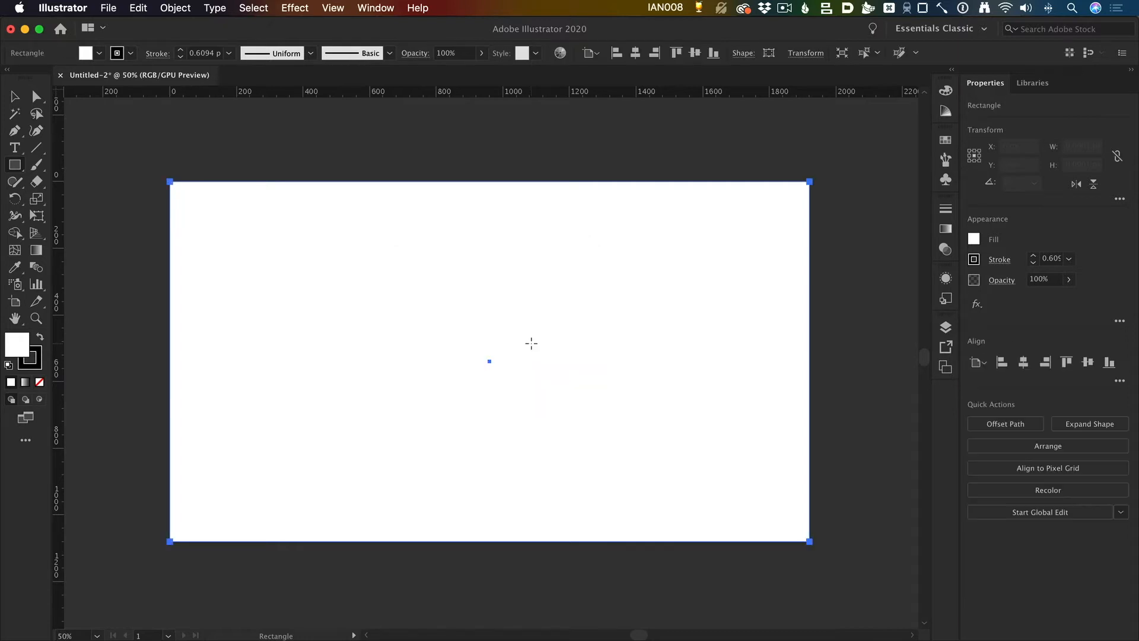
# Step: Offset the rectangle's path by -150 px with preview on and Miter joins to create the margin rectangle
pyautogui.click(175, 7)
pyautogui.click(175, 8)
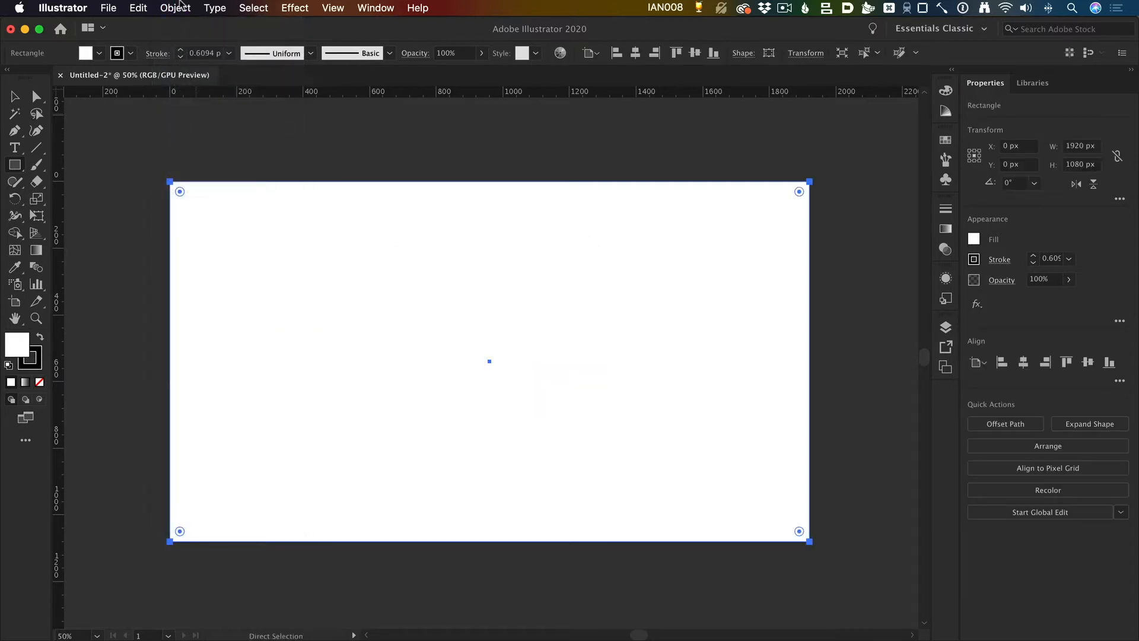
pyautogui.click(175, 7)
pyautogui.moveTo(246, 330)
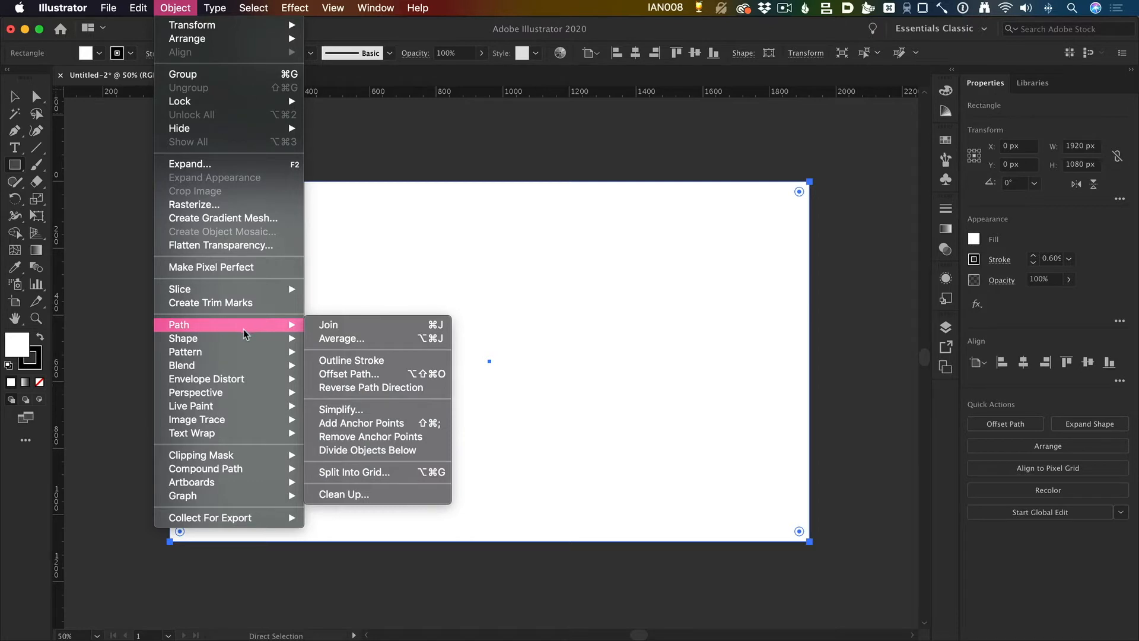
pyautogui.click(392, 375)
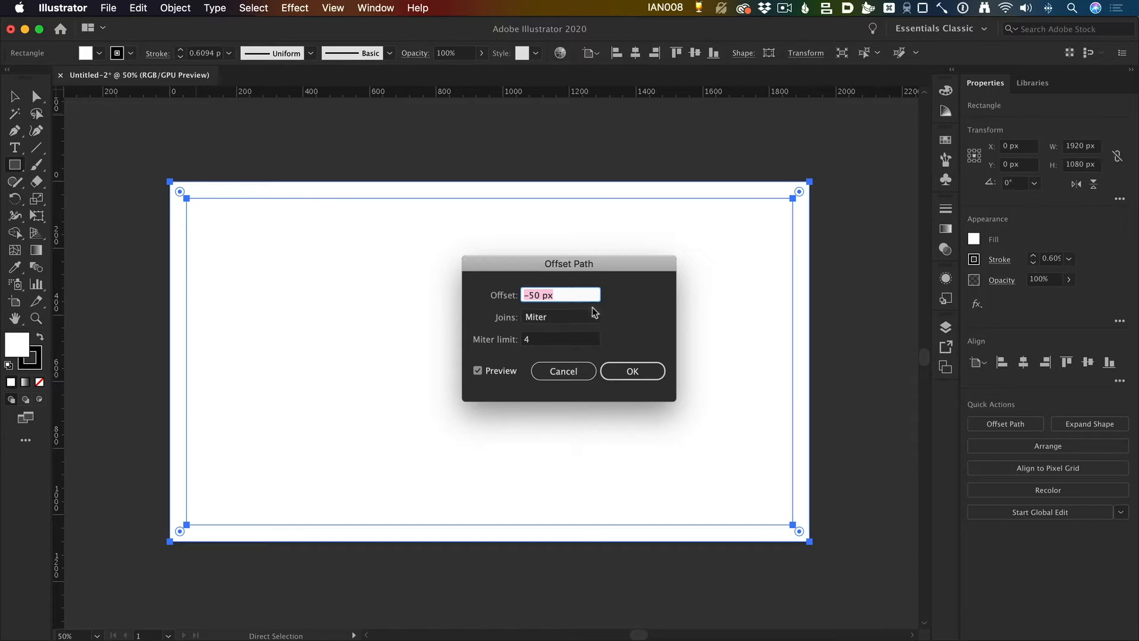
pyautogui.write('-')
pyautogui.press('Tab')
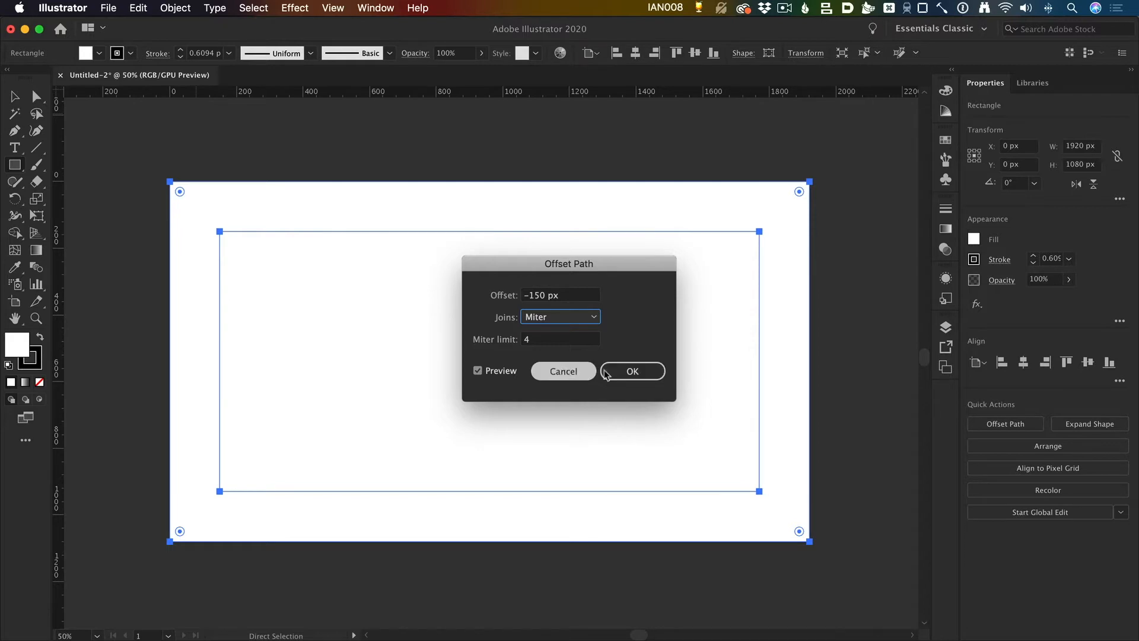
pyautogui.click(642, 371)
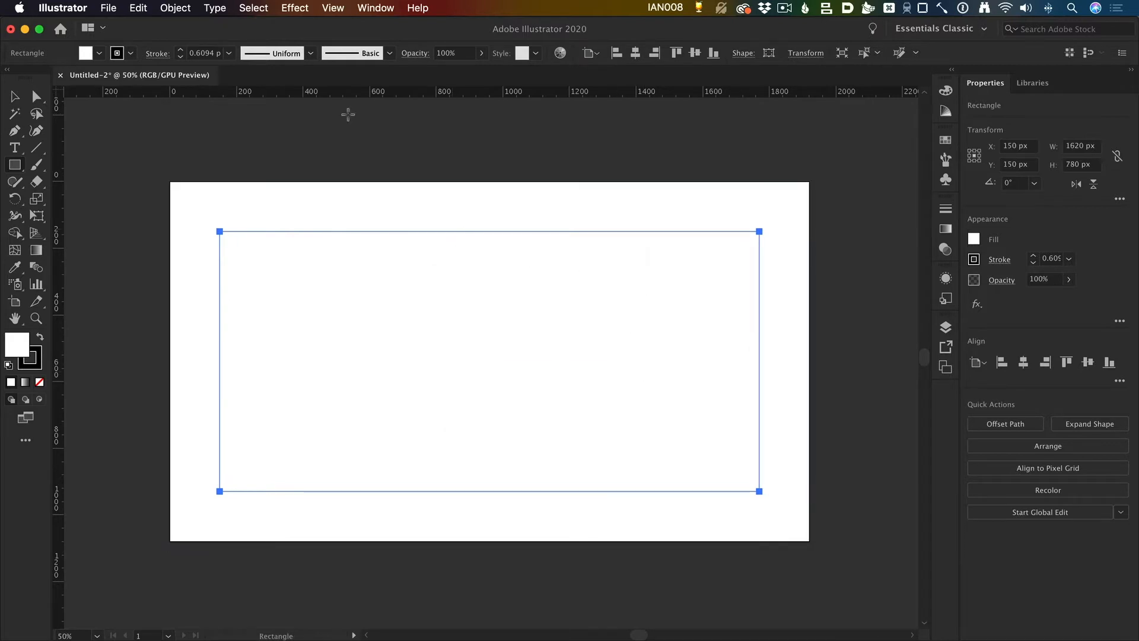
# Step: Start splitting the inner margin rectangle into a grid, set 7 rows and turn on the preview
pyautogui.press('a')
pyautogui.click(176, 9)
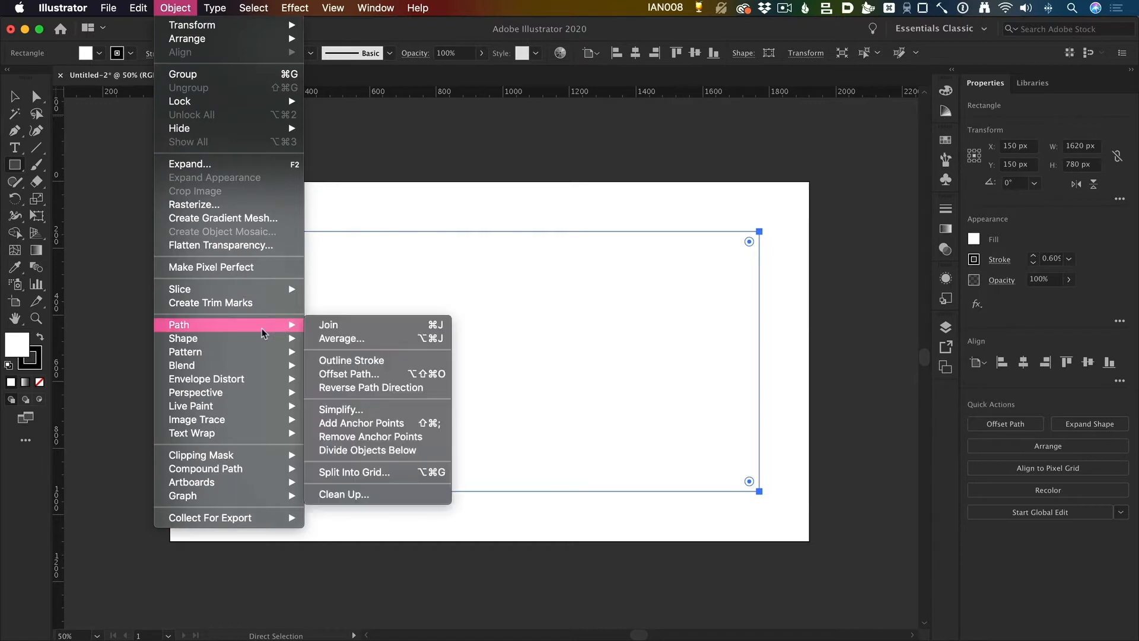
pyautogui.moveTo(234, 325)
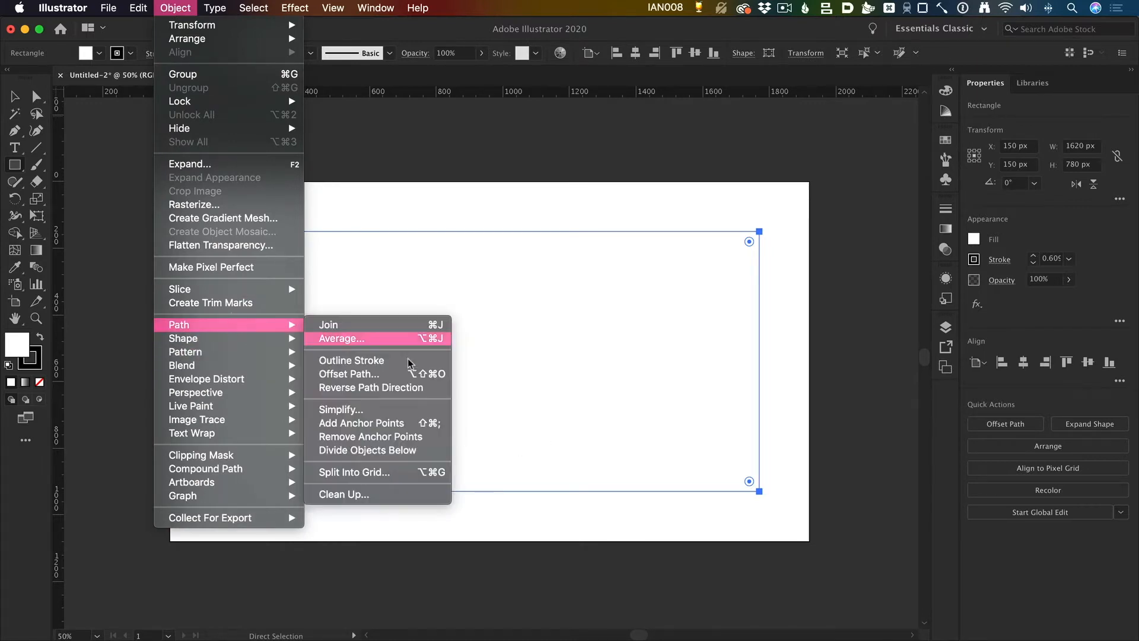
pyautogui.click(374, 471)
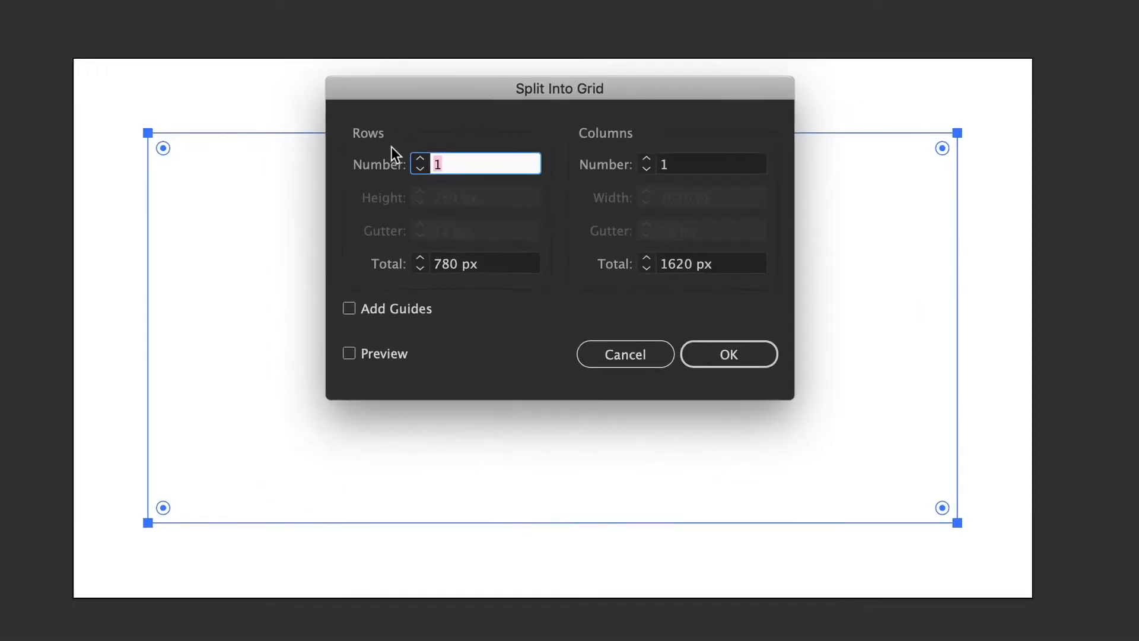
pyautogui.click(420, 159)
pyautogui.click(420, 159)
pyautogui.click(420, 159)
pyautogui.click(420, 159)
pyautogui.click(420, 159)
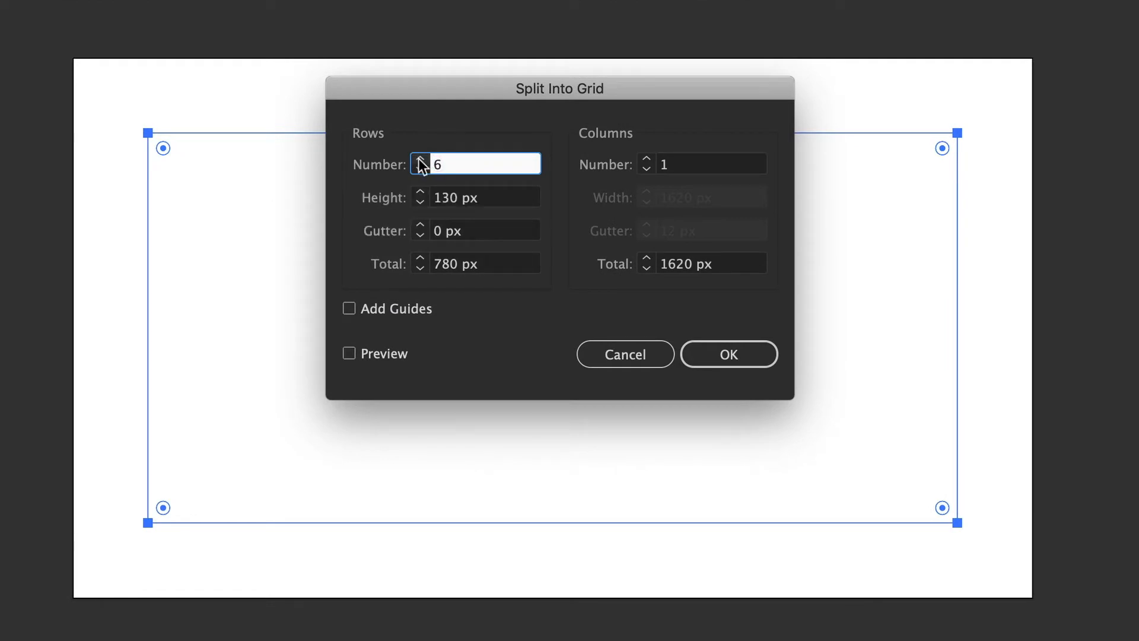
pyautogui.click(421, 159)
pyautogui.click(388, 355)
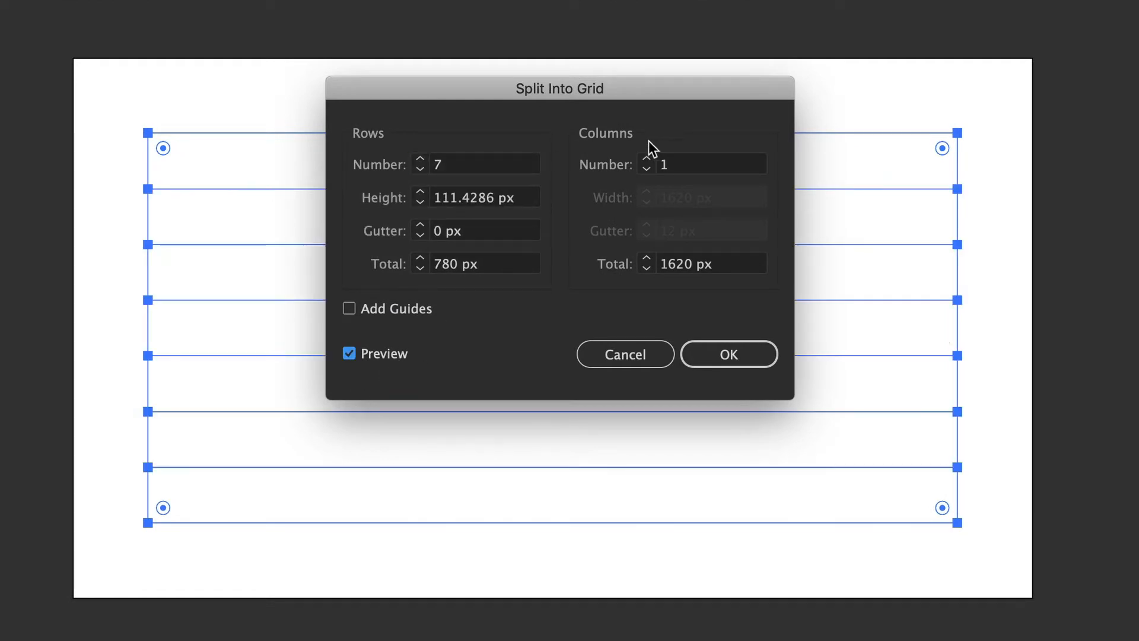
# Step: Try different row and column counts for the grid, settling on 9 columns and 6 rows
pyautogui.click(646, 160)
pyautogui.click(646, 160)
pyautogui.click(646, 160)
pyautogui.click(647, 160)
pyautogui.click(646, 159)
pyautogui.click(646, 160)
pyautogui.click(647, 159)
pyautogui.click(646, 159)
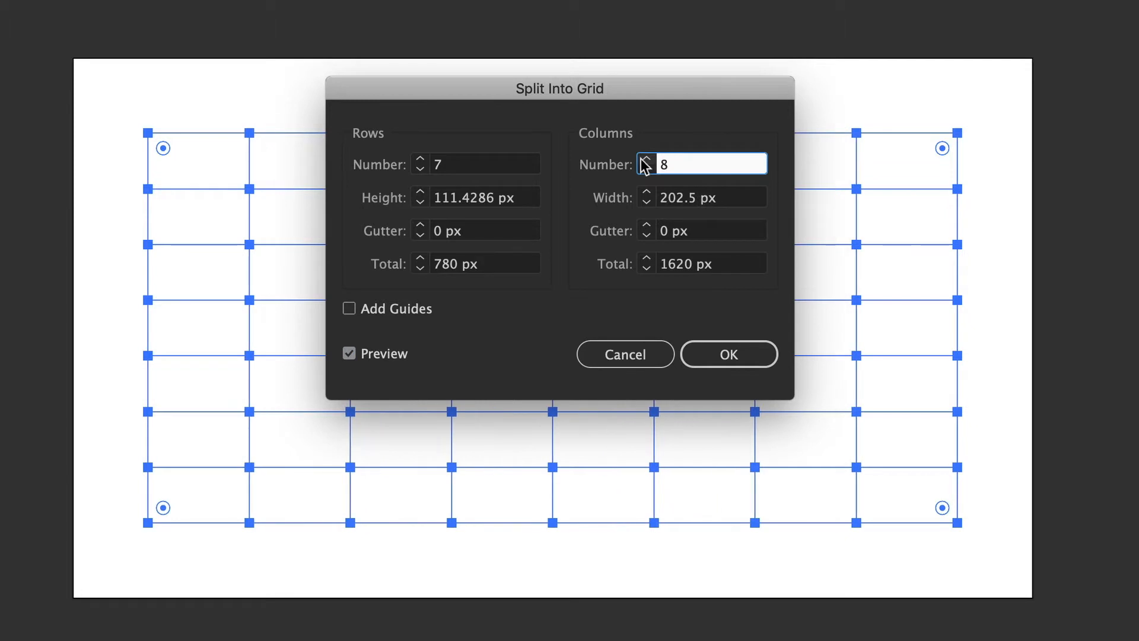
pyautogui.click(647, 160)
pyautogui.click(646, 159)
pyautogui.click(646, 169)
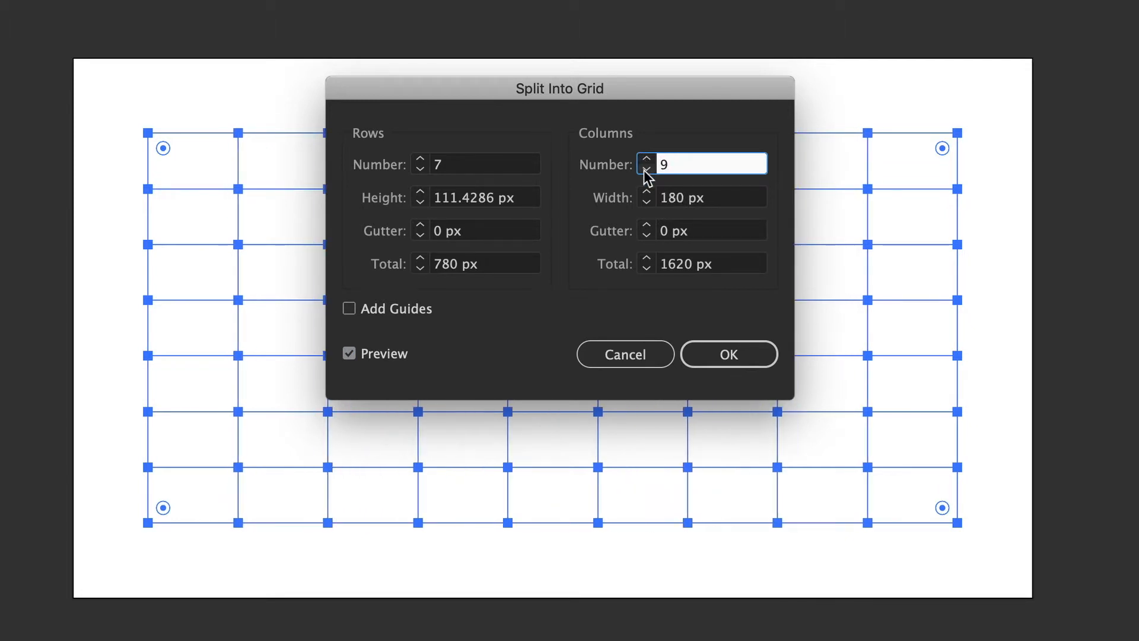
pyautogui.click(420, 169)
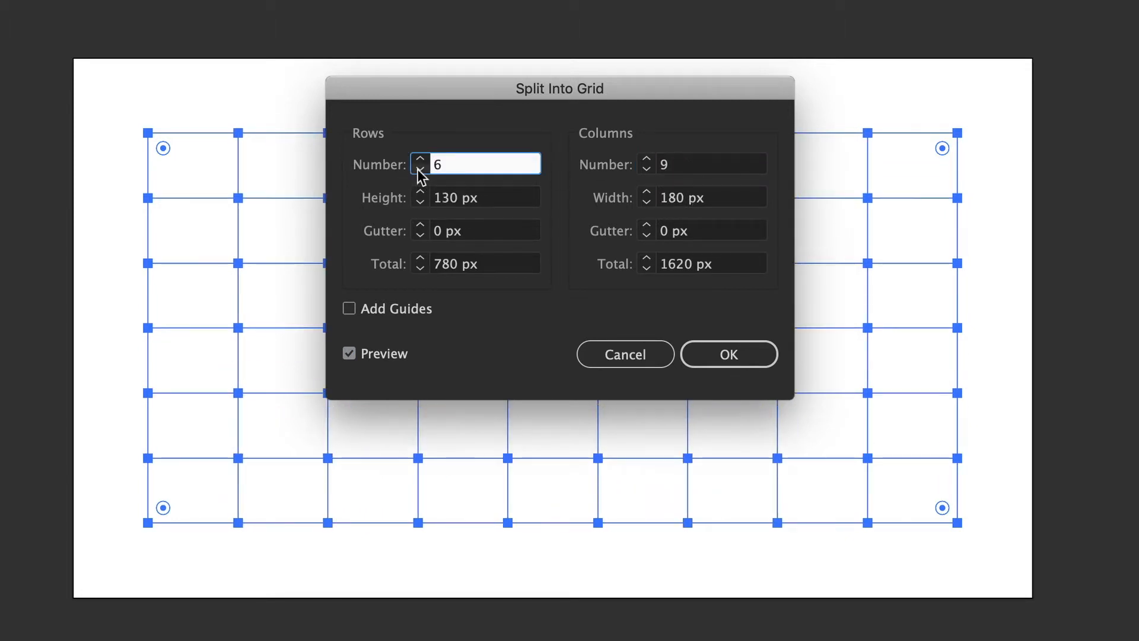
pyautogui.click(420, 159)
pyautogui.click(420, 169)
pyautogui.click(646, 169)
pyautogui.click(647, 160)
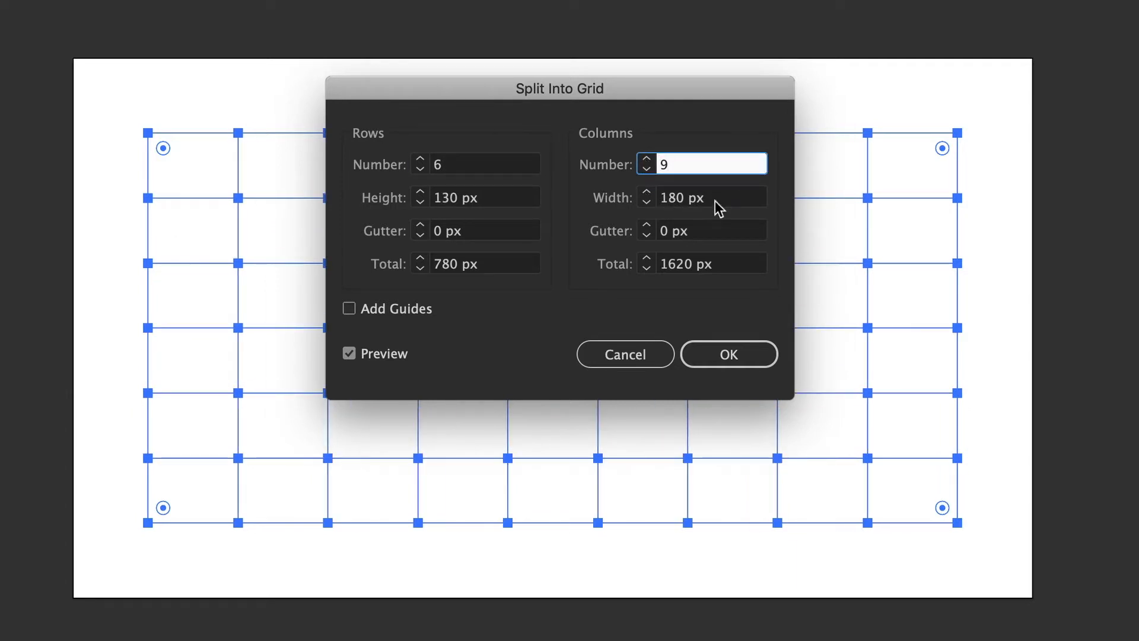
# Step: Set both the column gutter and the row gutter of the grid to 20 px
pyautogui.click(646, 226)
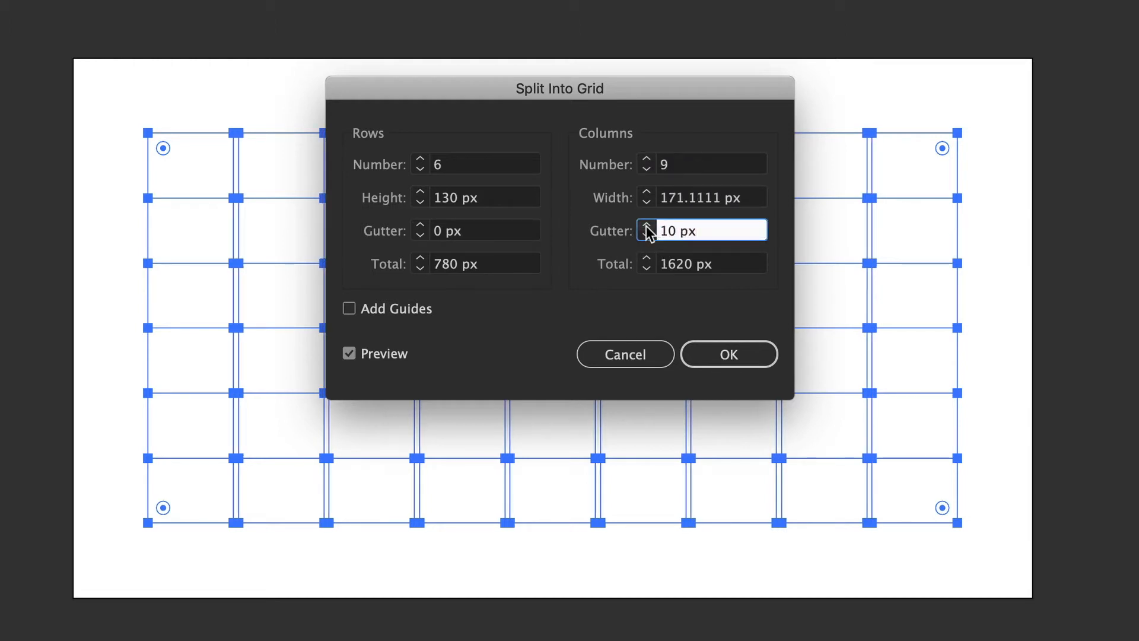
pyautogui.click(646, 226)
pyautogui.click(421, 226)
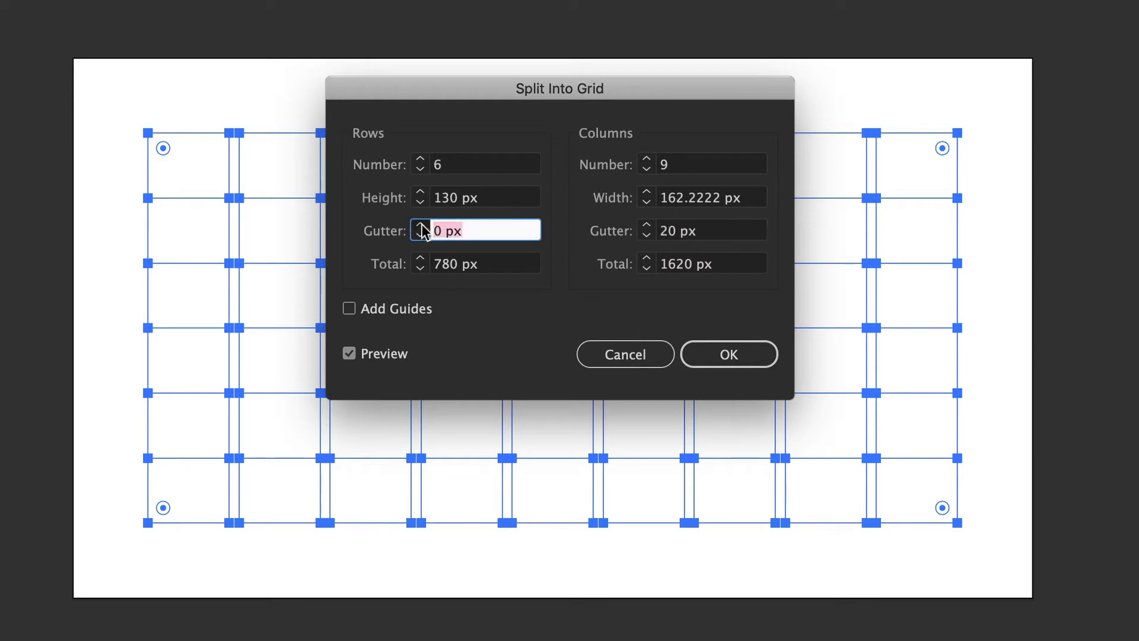
pyautogui.click(420, 226)
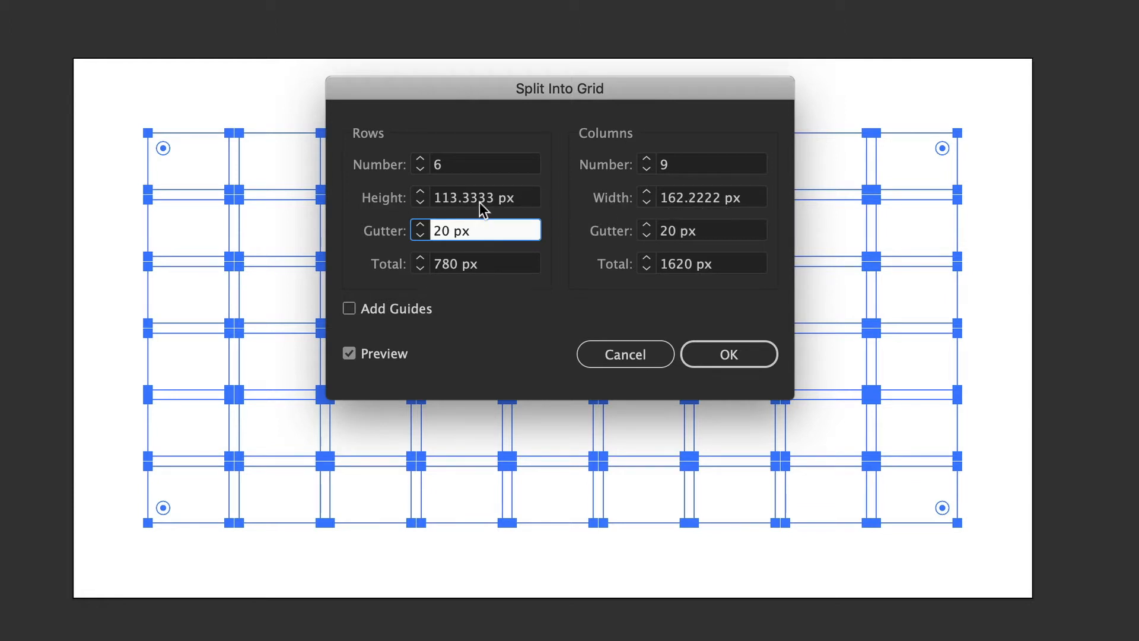
# Step: Change the grid to 10 columns with a 20 px column gutter and reduce the number of rows by one
pyautogui.click(646, 159)
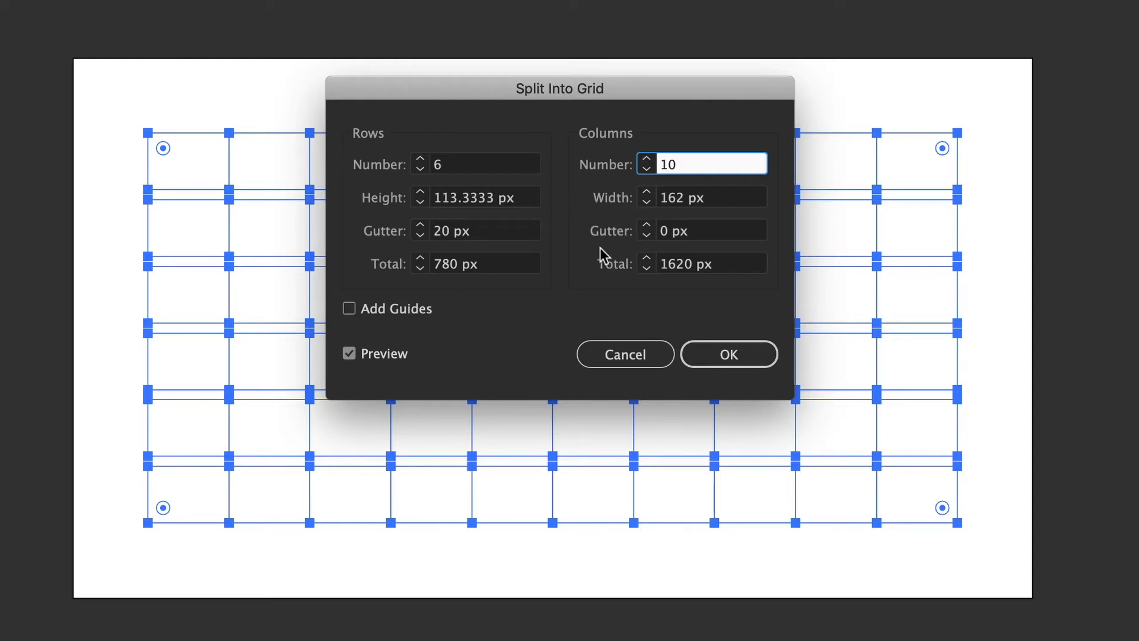
pyautogui.click(646, 159)
pyautogui.click(645, 168)
pyautogui.keyDown('shift'); pyautogui.click(646, 226); pyautogui.keyUp('shift')
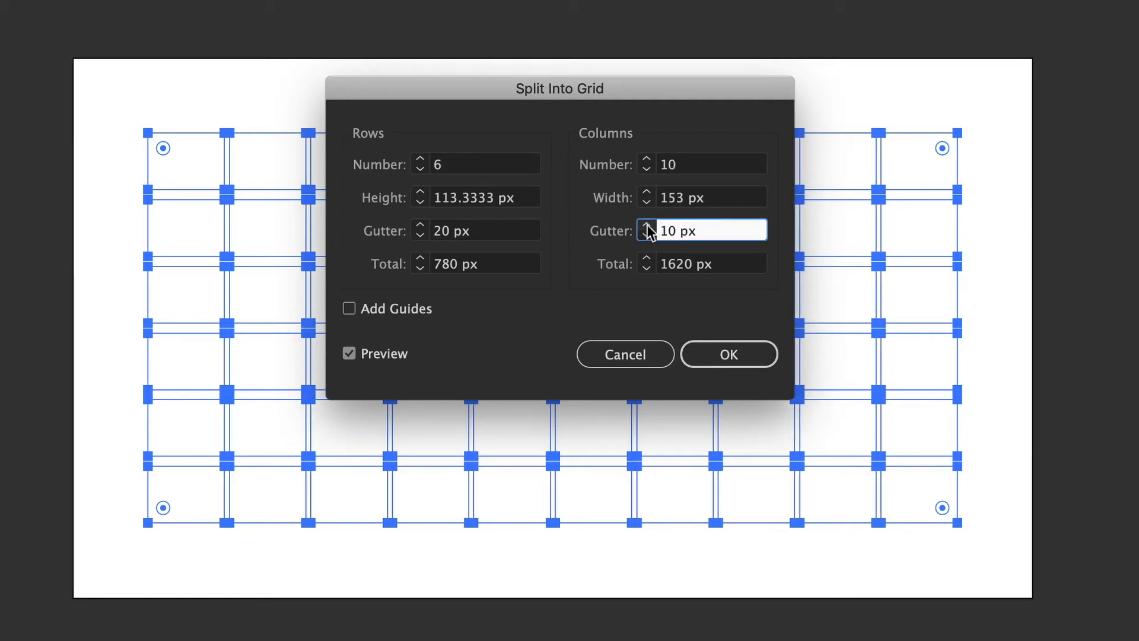
pyautogui.keyDown('shift'); pyautogui.click(646, 226); pyautogui.keyUp('shift')
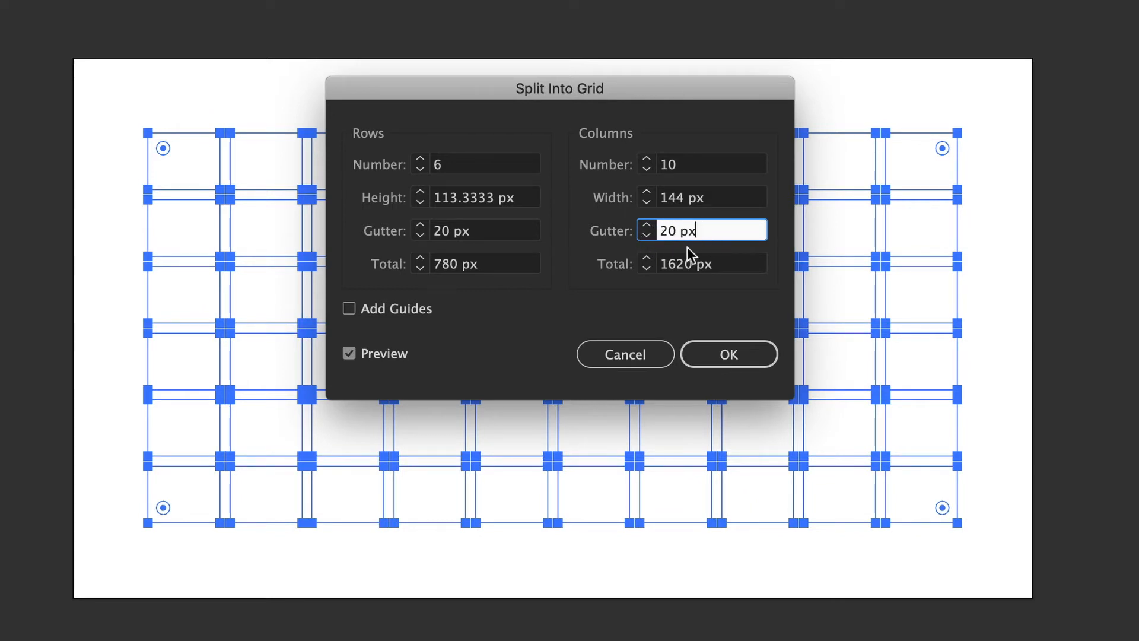
pyautogui.click(420, 169)
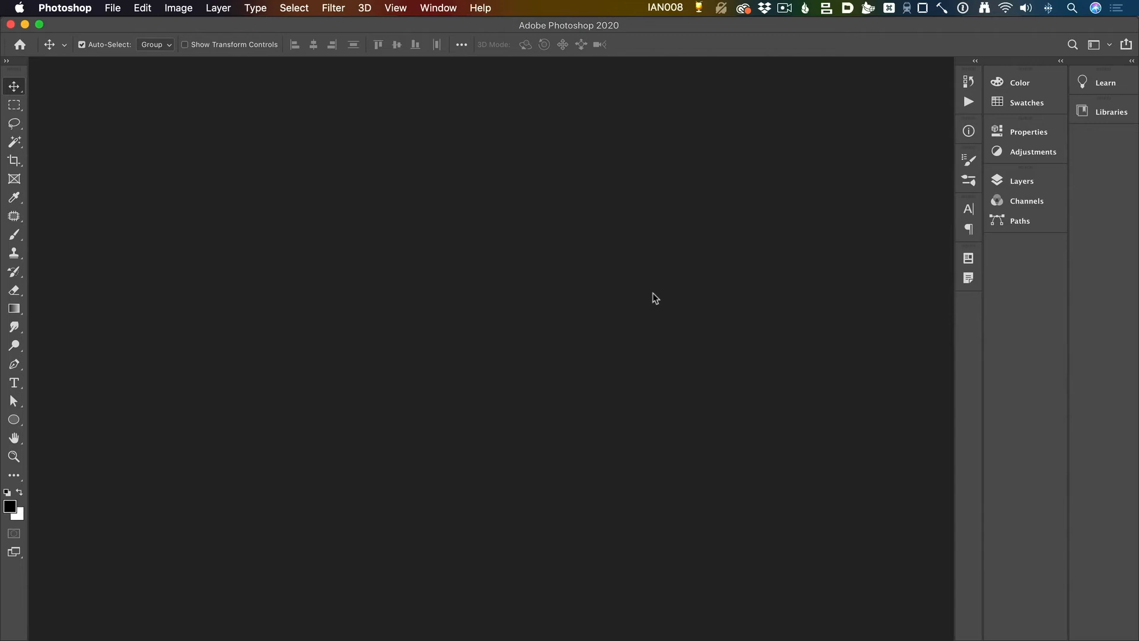
# Step: In Photoshop, create a new document from the recent 1920 × 1080 px, 72 ppi custom preset
pyautogui.press('super+n')
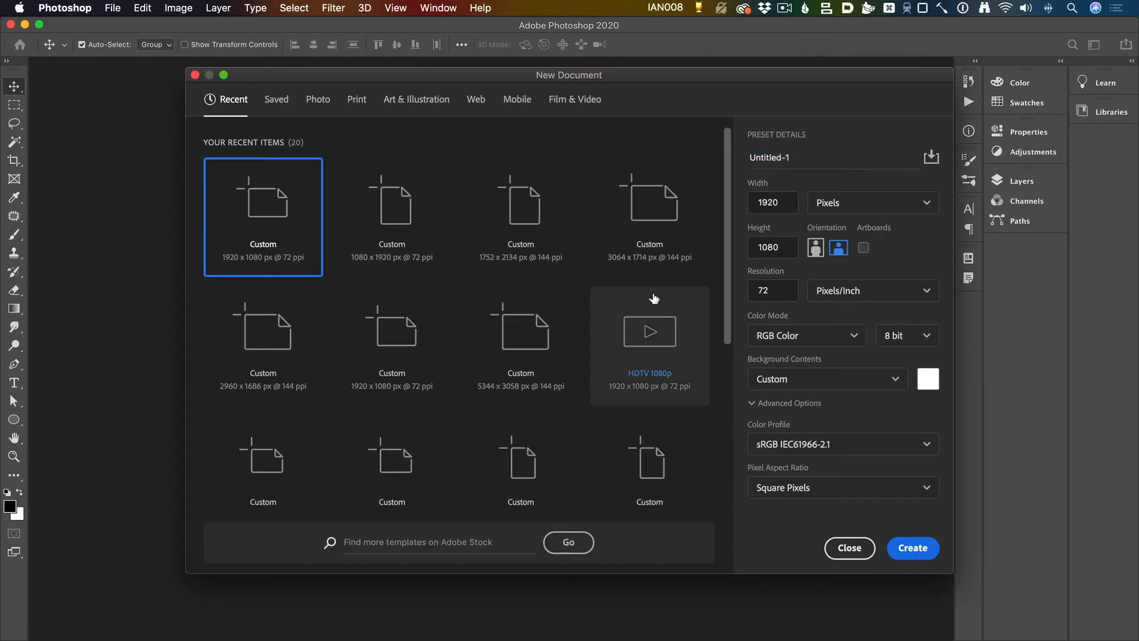
pyautogui.doubleClick(253, 261)
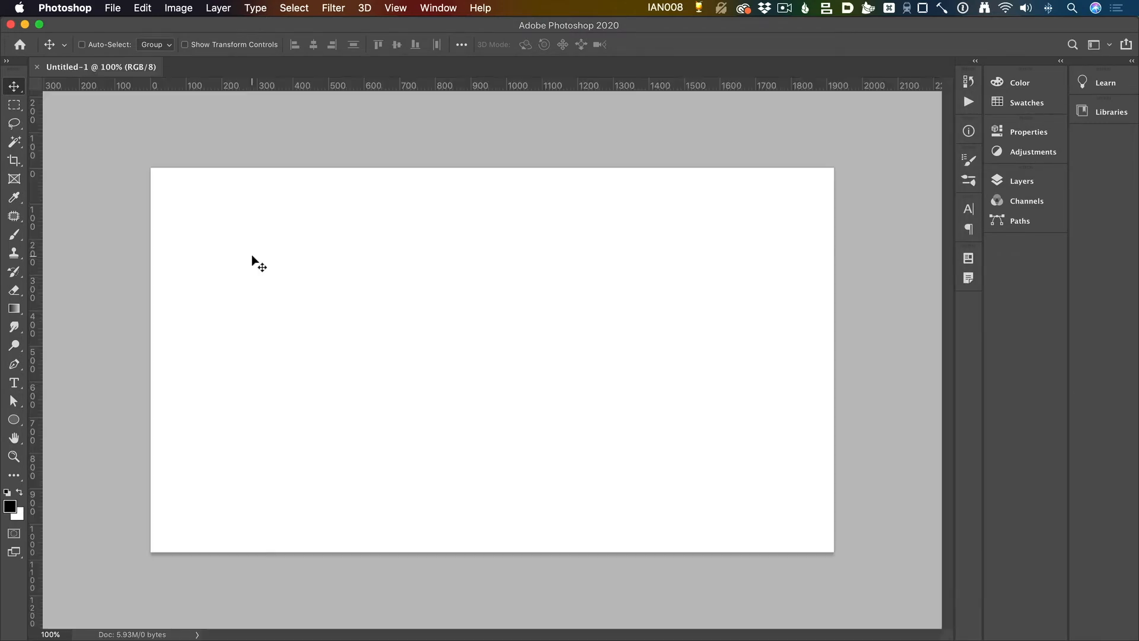
# Step: Start a new guide layout from the 8 Column preset, then set 10 columns and enable rows with 5 rows
pyautogui.click(396, 8)
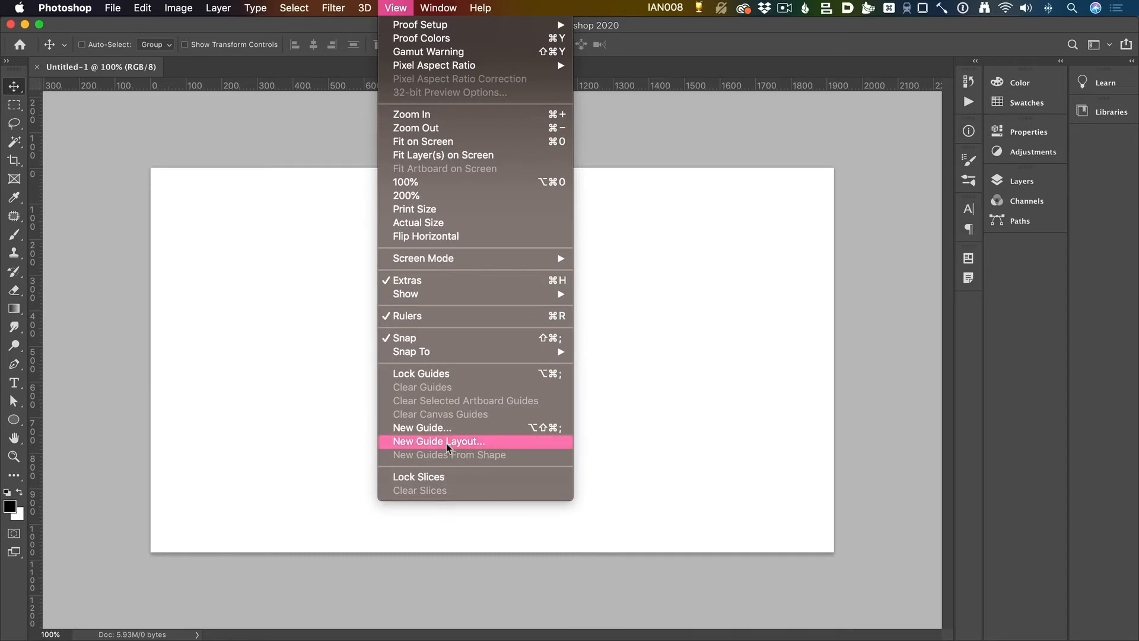
pyautogui.click(470, 442)
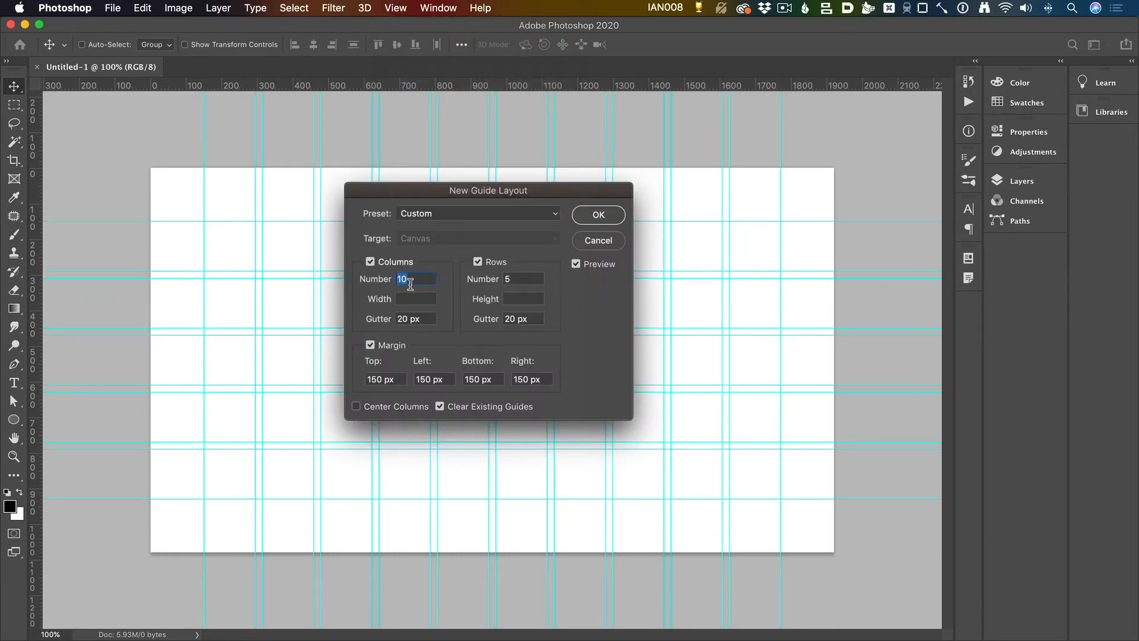
pyautogui.click(433, 212)
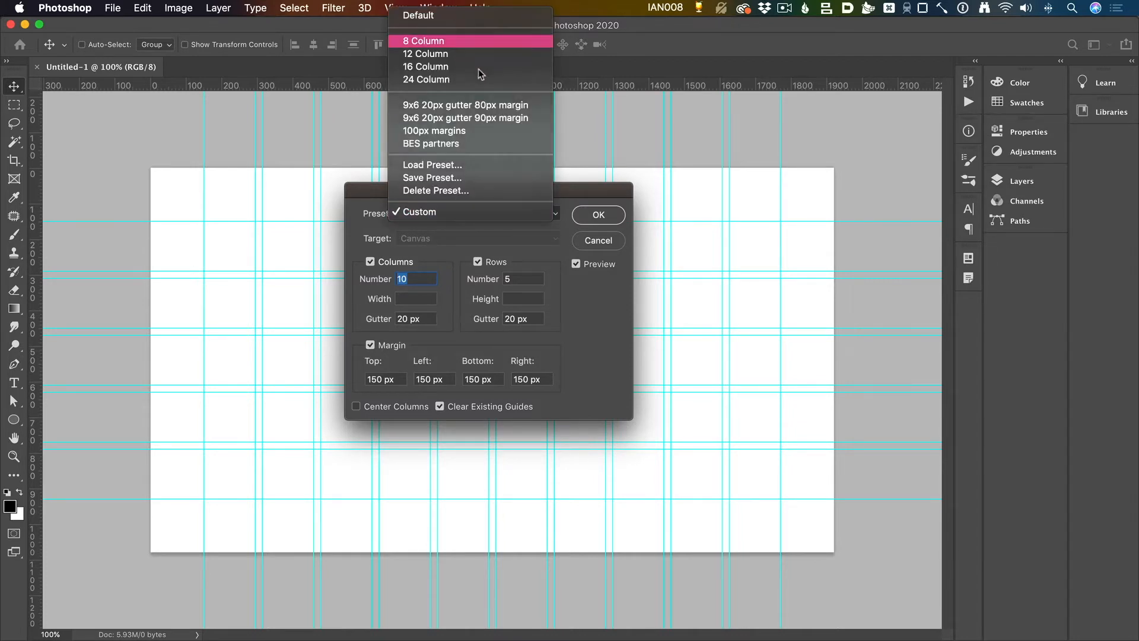
pyautogui.click(439, 41)
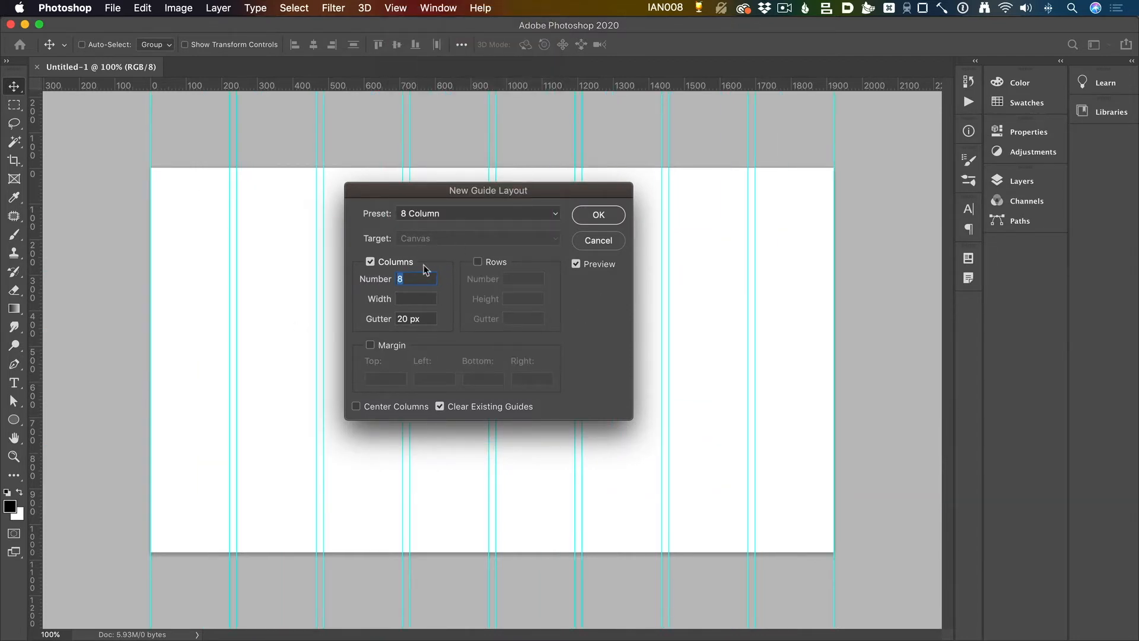
pyautogui.write('10')
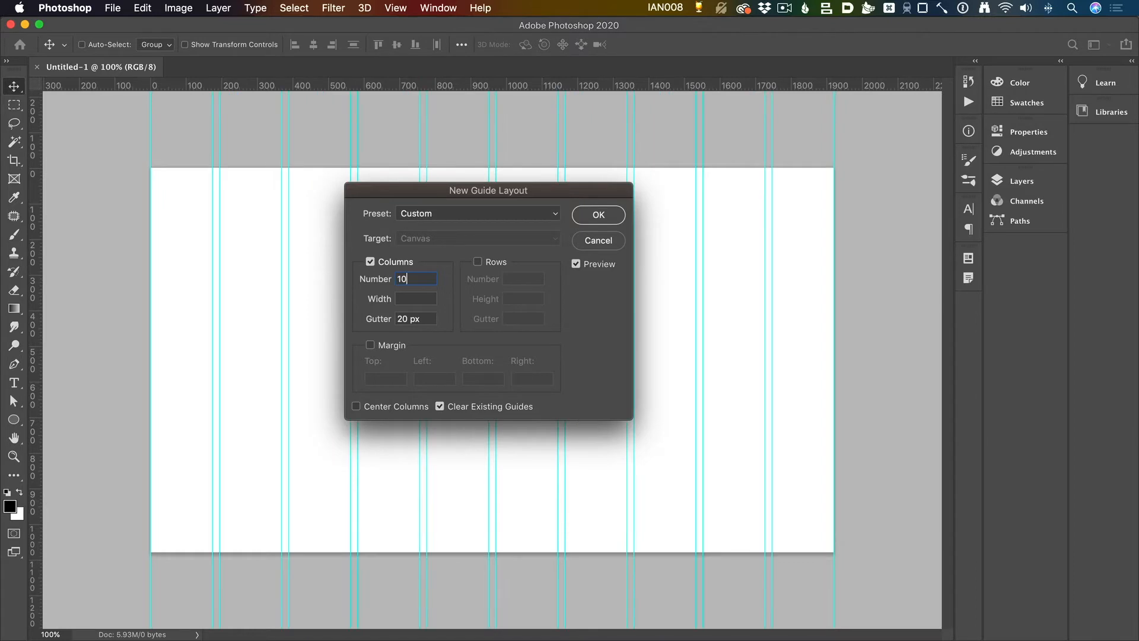
pyautogui.click(497, 263)
pyautogui.write('5')
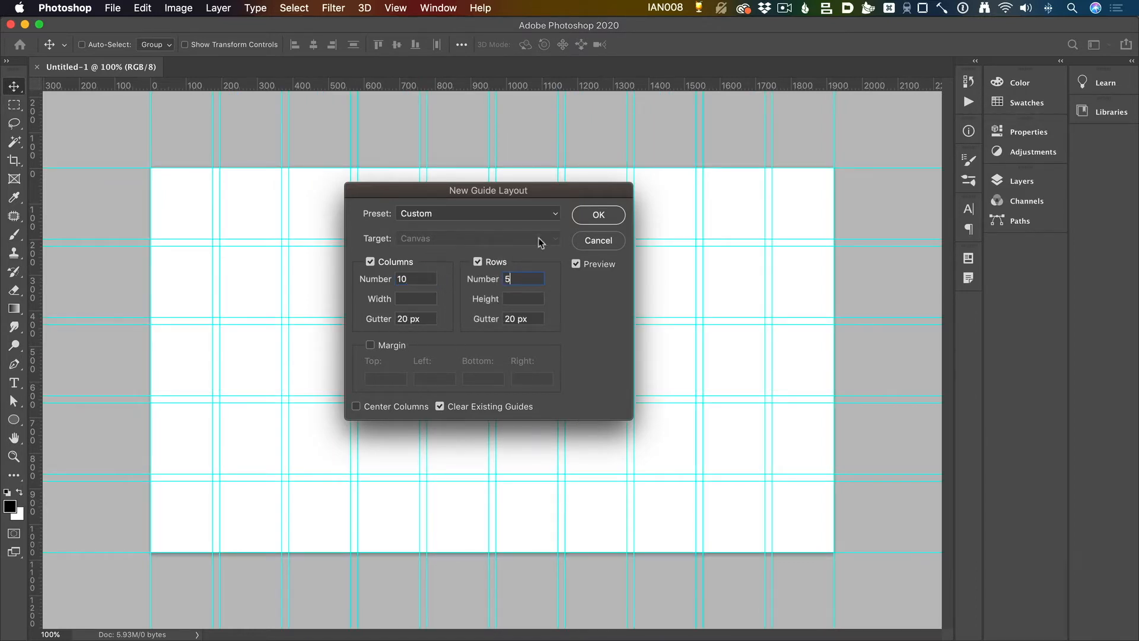
# Step: Enable margins in the guide layout, set all four margins to 150 px, and create the guides
pyautogui.click(371, 345)
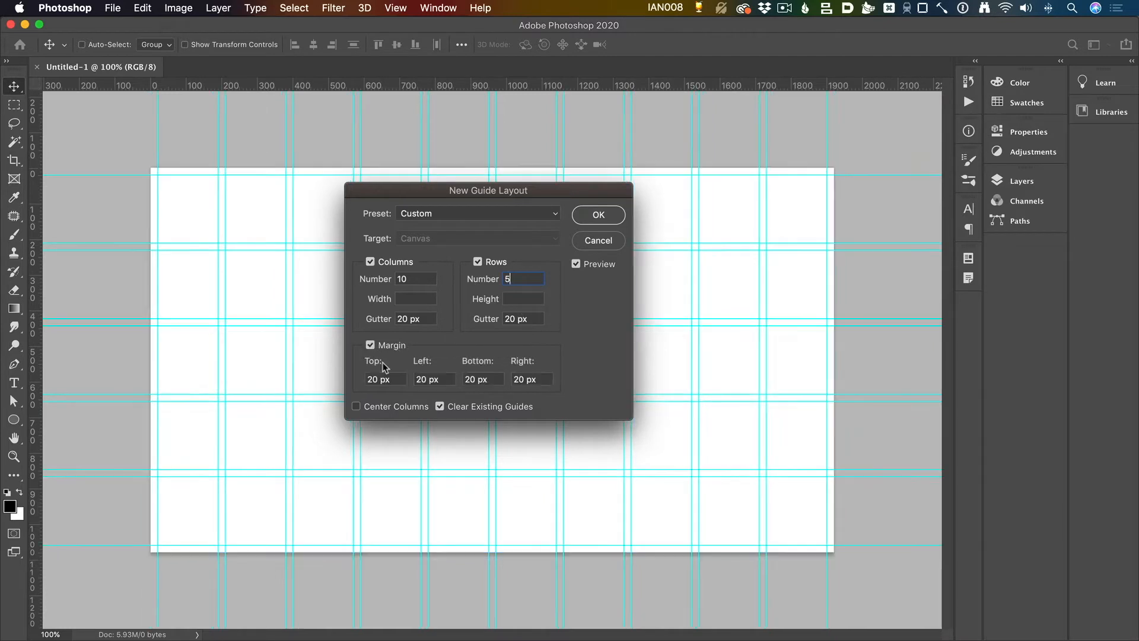
pyautogui.click(388, 379)
pyautogui.press('Tab')
pyautogui.write('150')
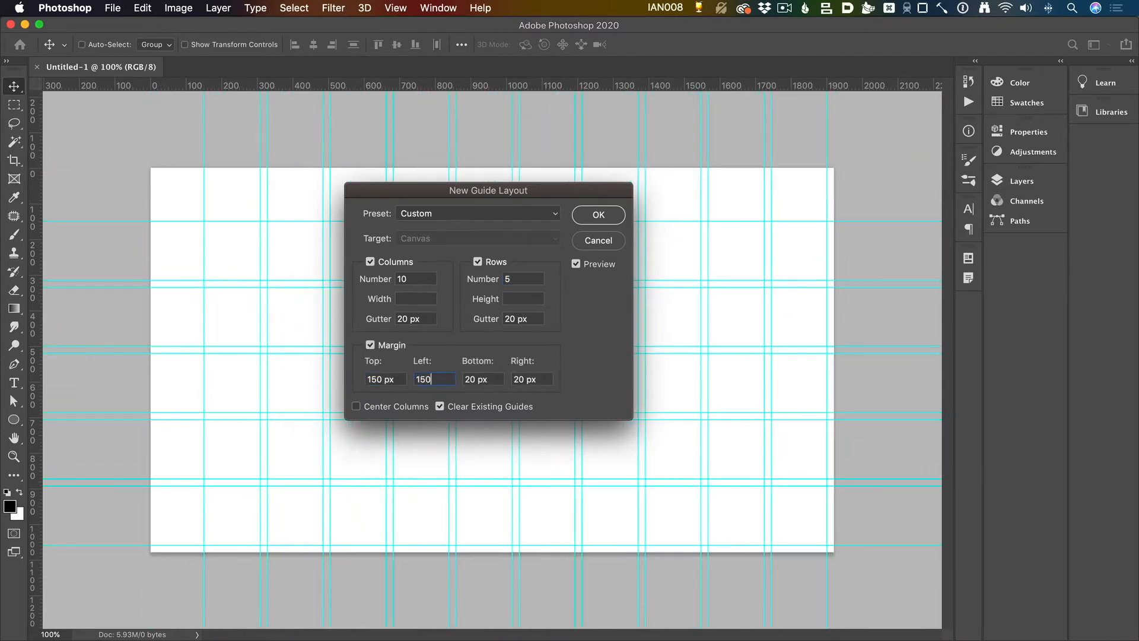
pyautogui.press('Tab')
pyautogui.write('150')
pyautogui.press('Tab')
pyautogui.write('150')
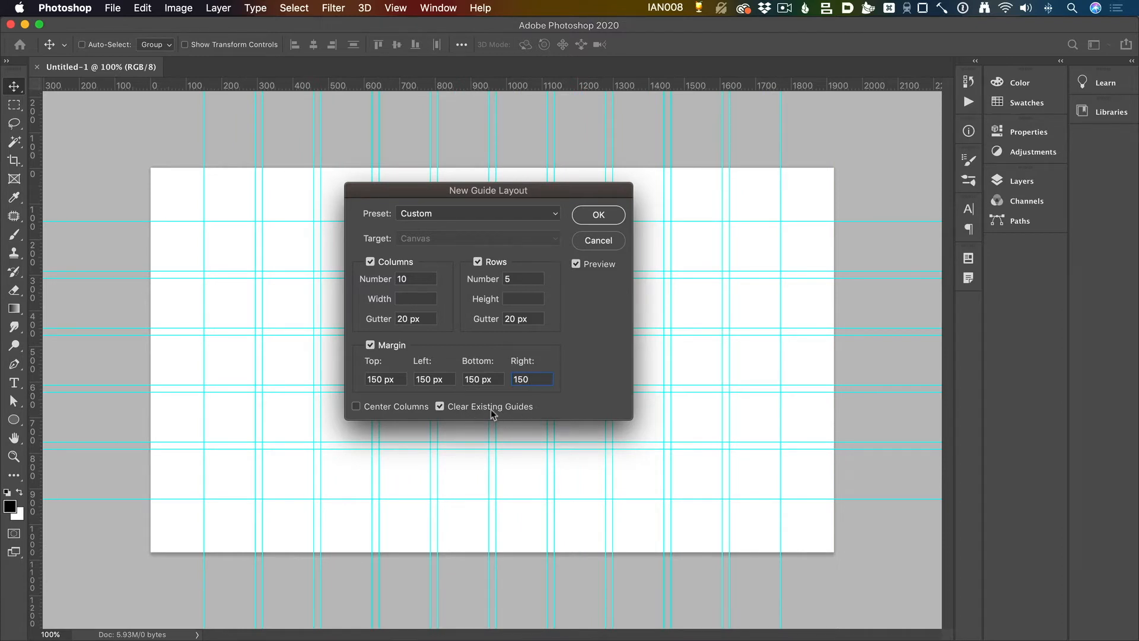
pyautogui.click(609, 223)
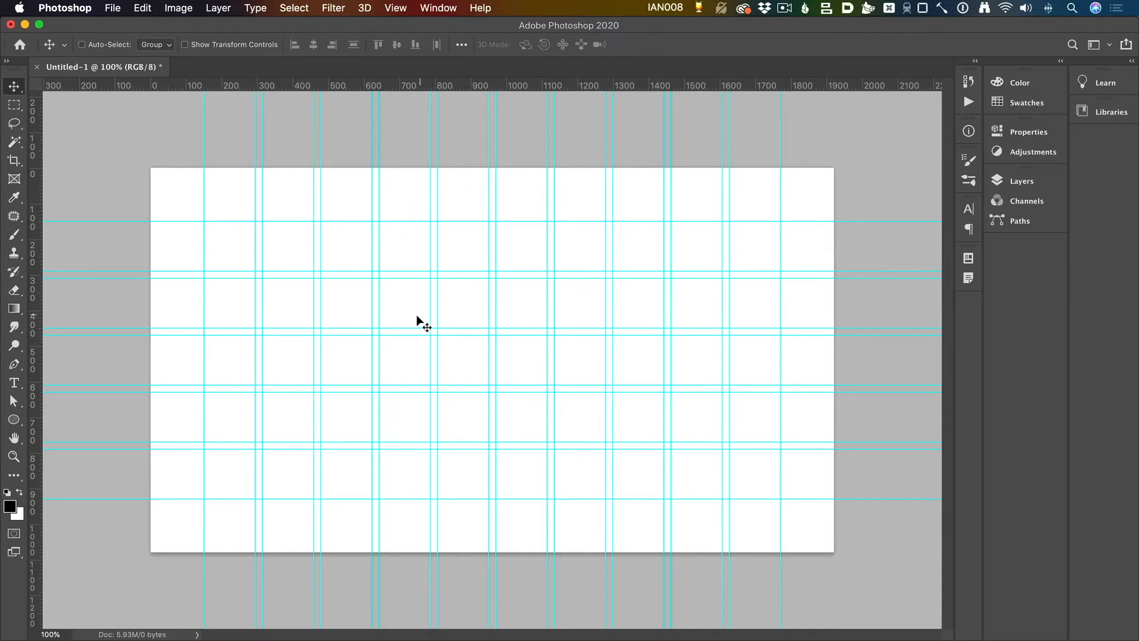
# Step: Fill a rectangle with black over the second and third columns of the first grid row, then deselect it
pyautogui.press('m')
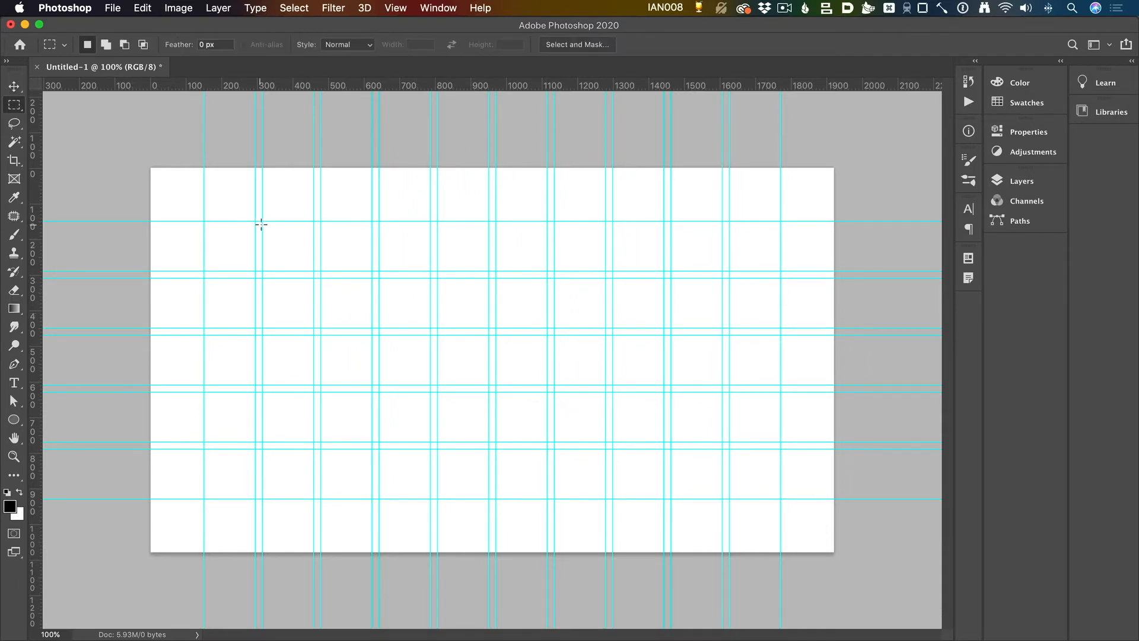
pyautogui.moveTo(259, 220); pyautogui.dragTo(370, 273)
pyautogui.hotkey('alt', 'BackSpace')
pyautogui.press('super+d')
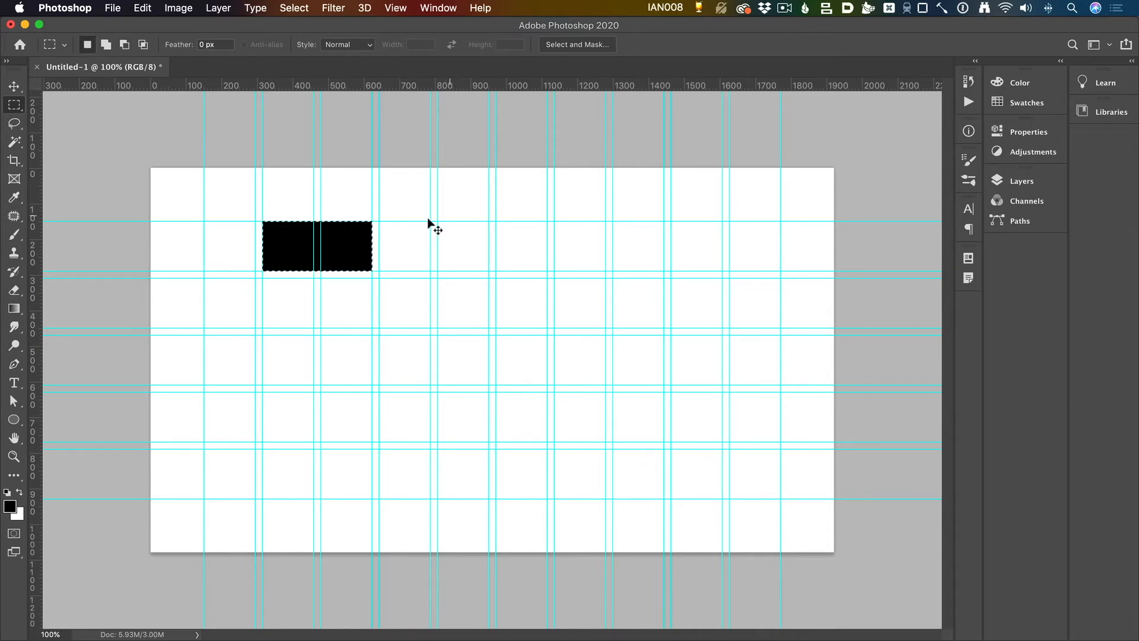
# Step: Examine the black rectangle's upper right corner against the guides at pixel level
pyautogui.press('z')
pyautogui.moveTo(369, 219); pyautogui.dragTo(463, 240)
pyautogui.press('m')
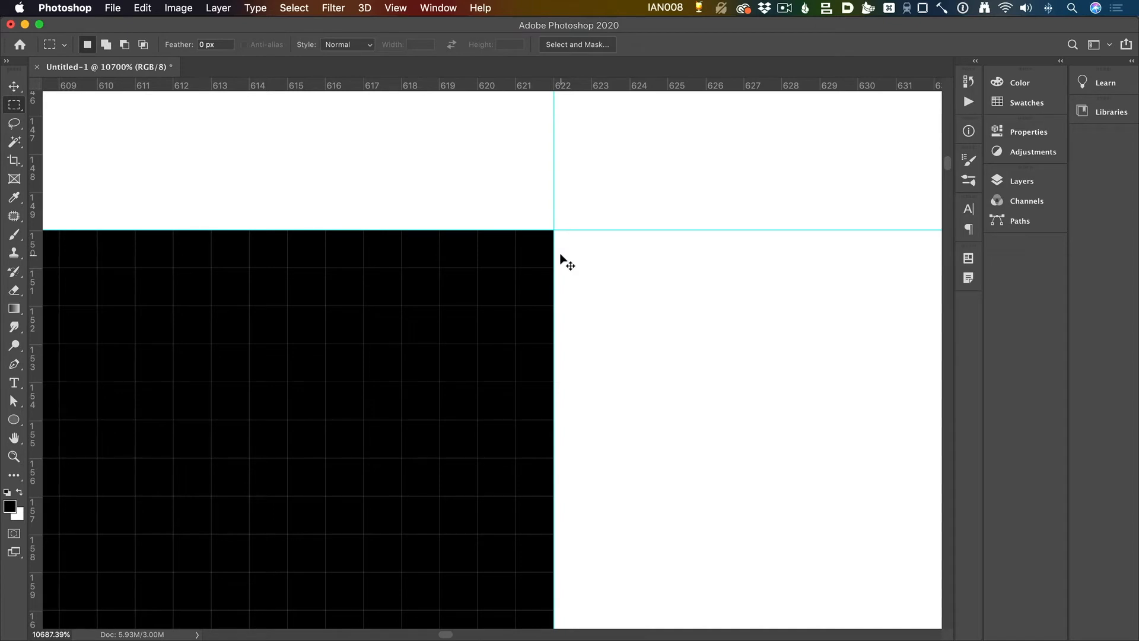
pyautogui.press('super+0')
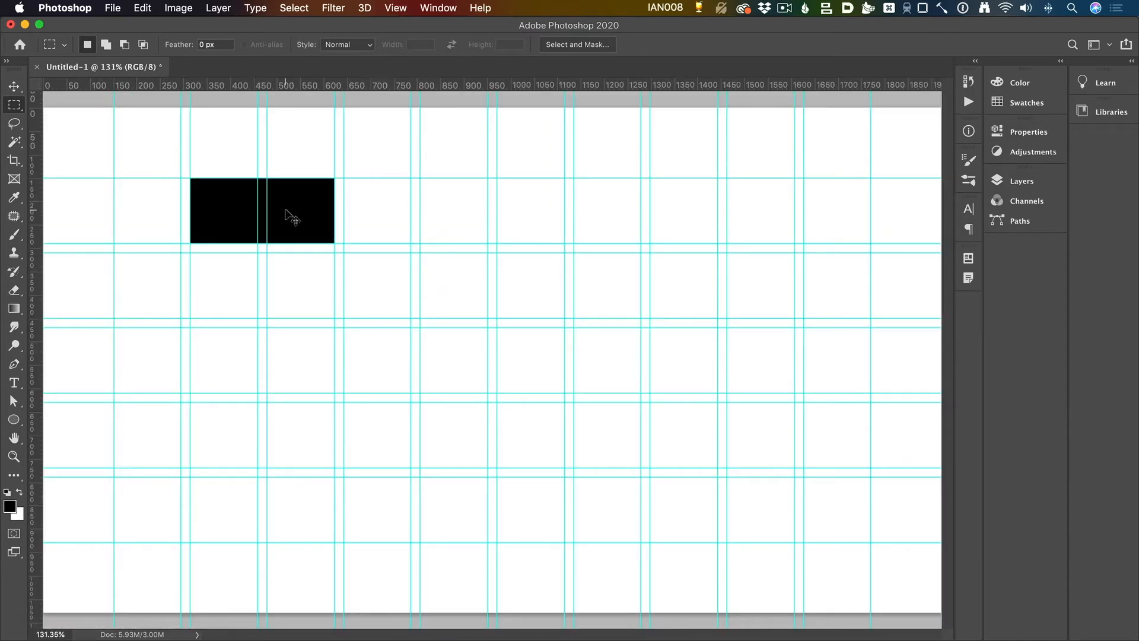
pyautogui.press('super+1')
# Step: Cut the black rectangle from the canvas and clear the remaining selection
pyautogui.press('v')
pyautogui.press('super+x')
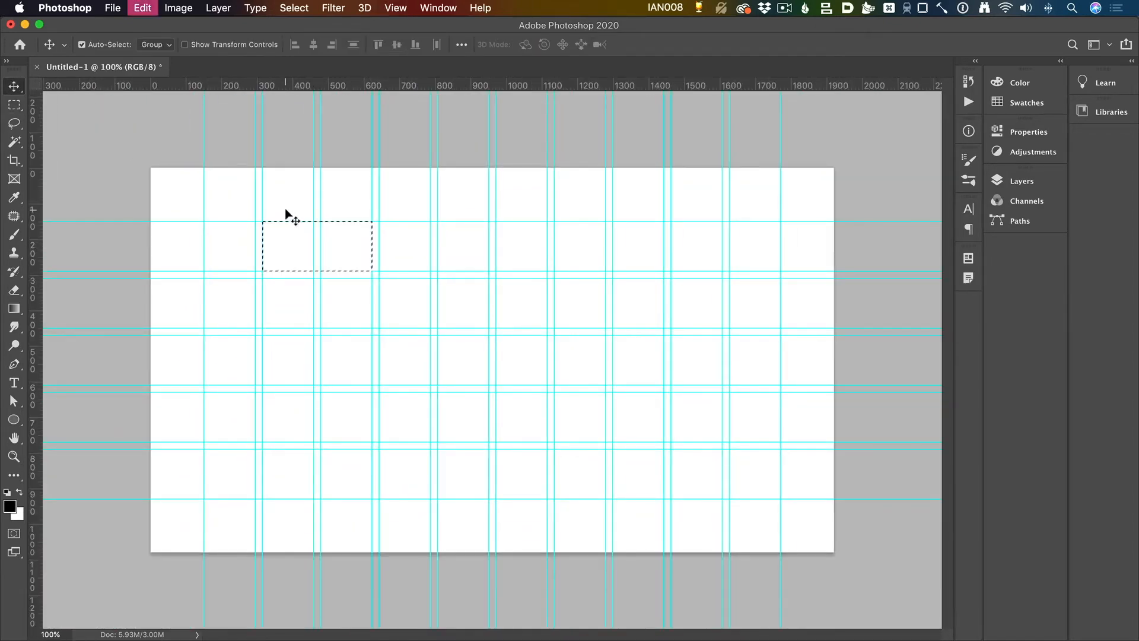
pyautogui.press('super+d')
# Step: Save the document in Photoshop format as "pixel perfect grid.psd" in the 2_bitmap folder
pyautogui.press('super+s')
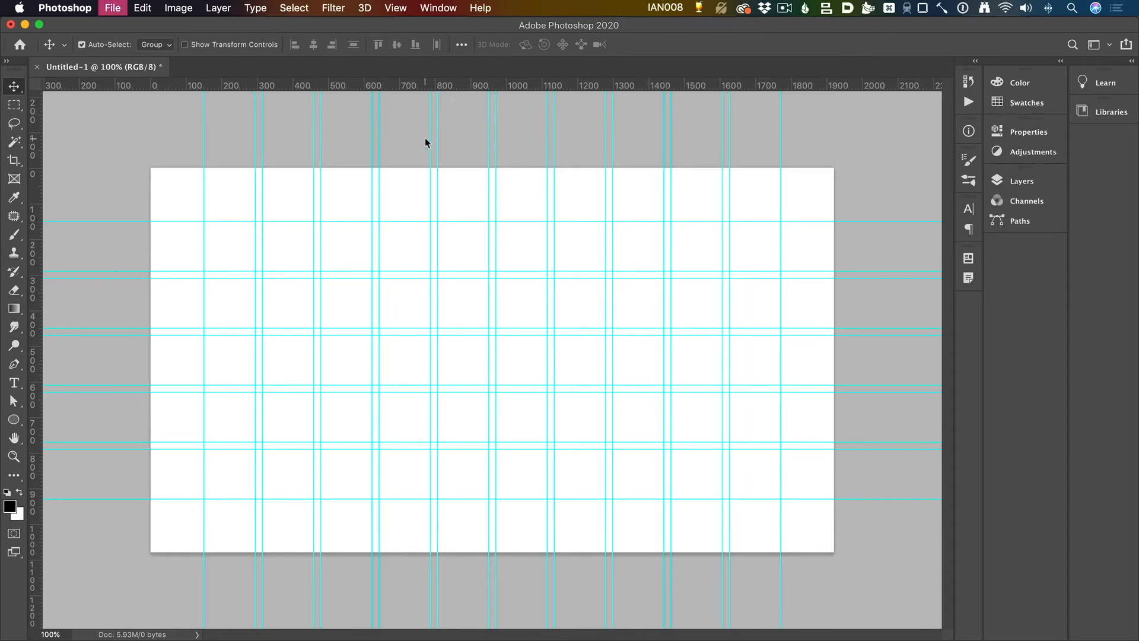
pyautogui.write('pixel perfect grid')
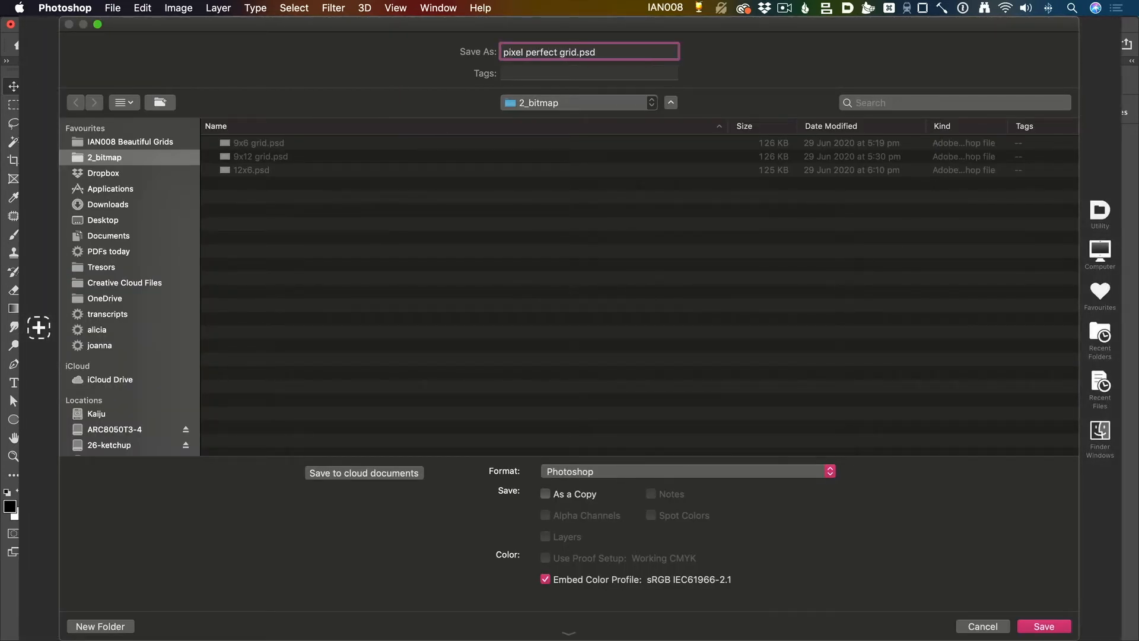
pyautogui.press('Return')
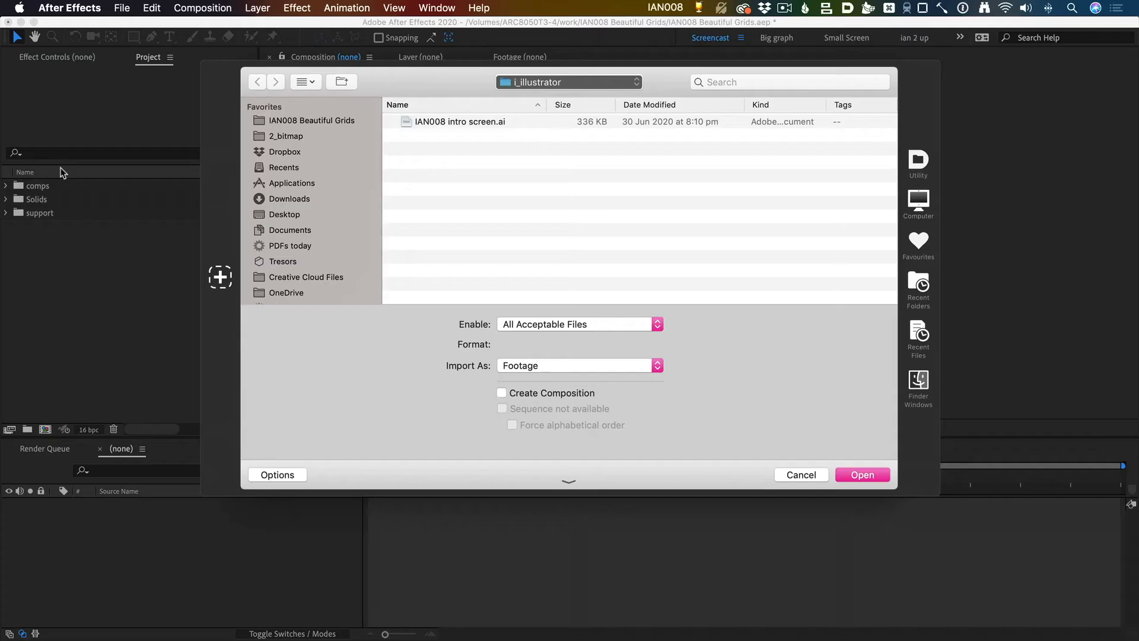
# Step: In After Effects, import "pixel perfect grid.psd" from the 2_bitmap folder as a Composition
pyautogui.hotkey('ctrl', 'j')
pyautogui.press('2')
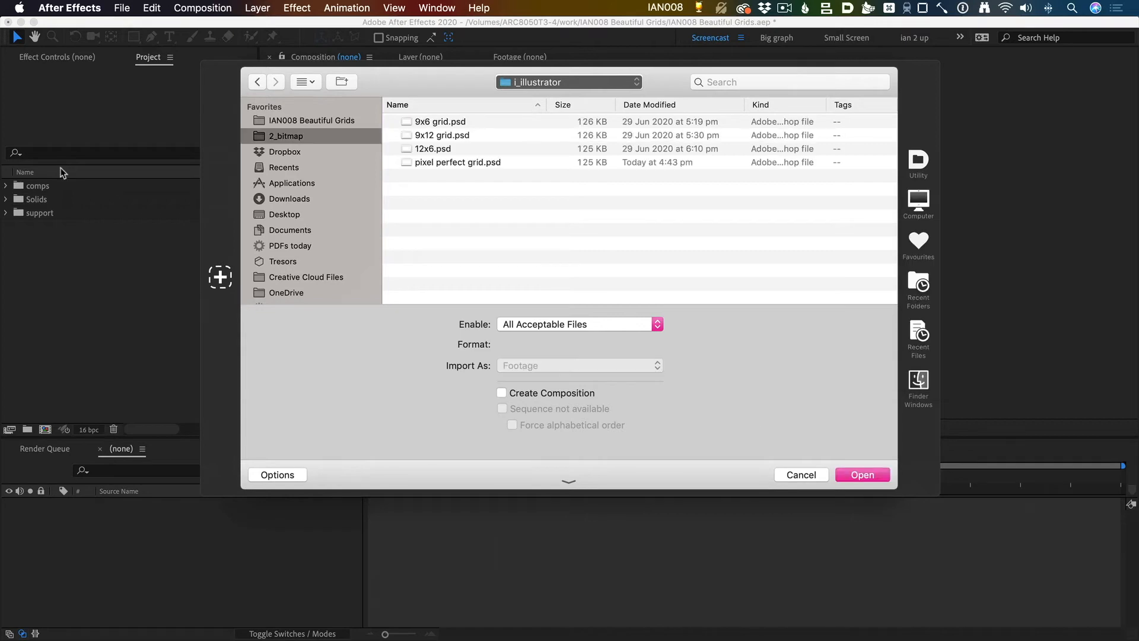
pyautogui.press('p')
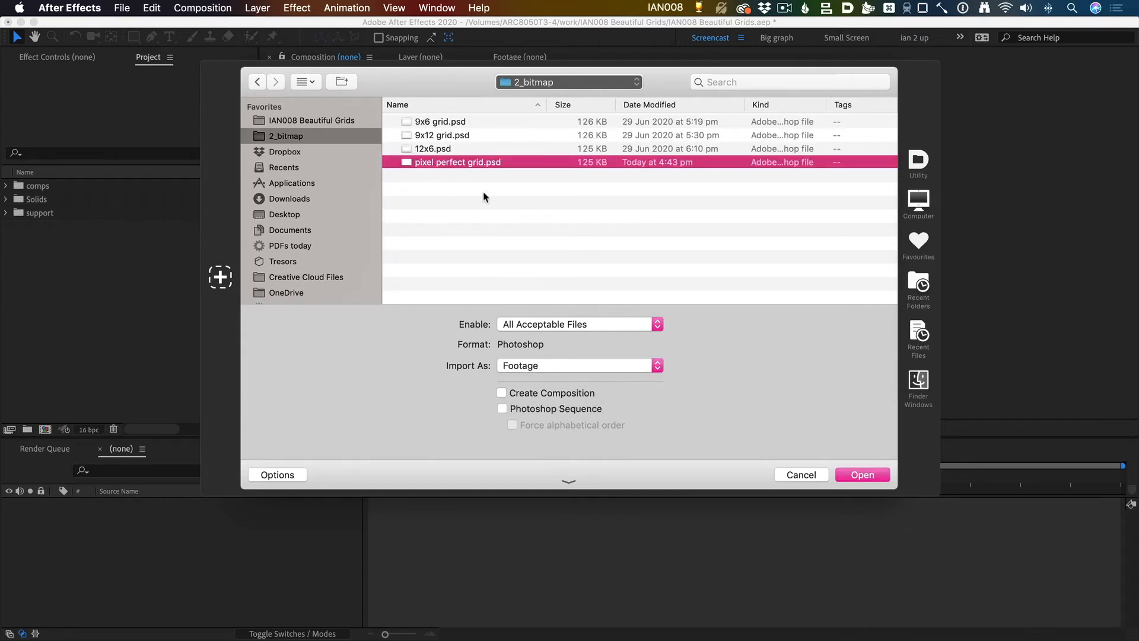
pyautogui.click(532, 366)
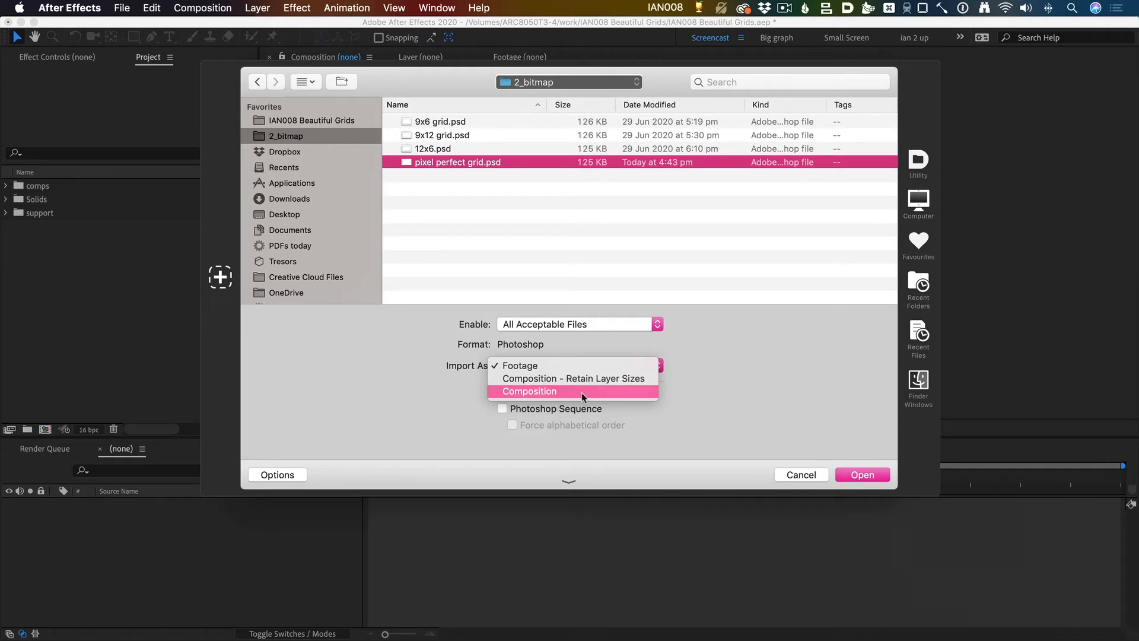
pyautogui.click(582, 393)
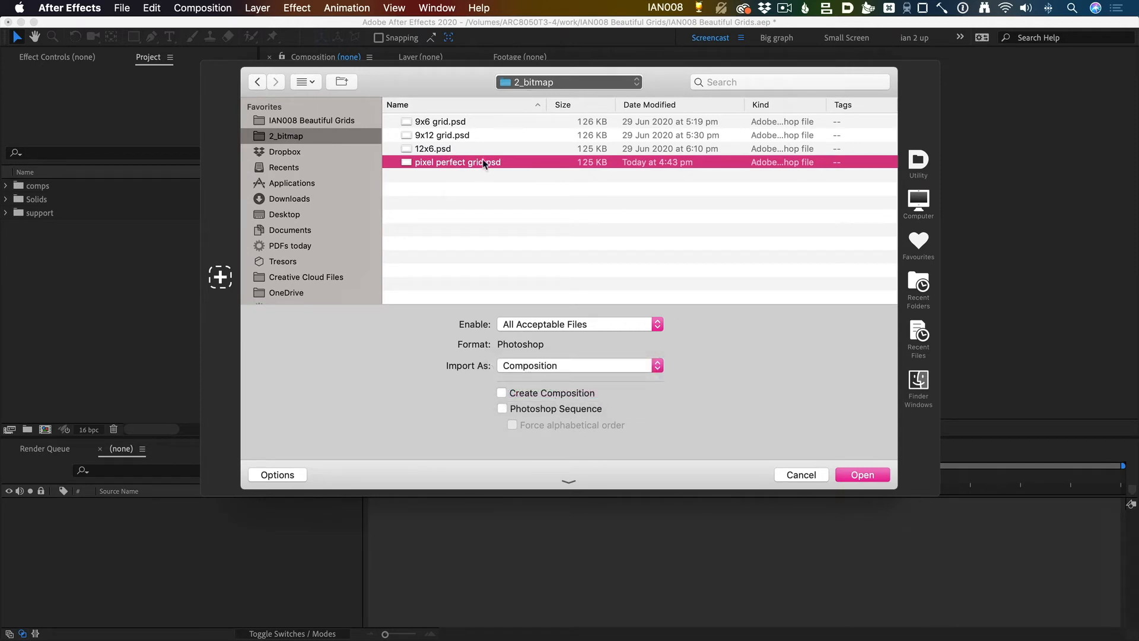
pyautogui.click(864, 475)
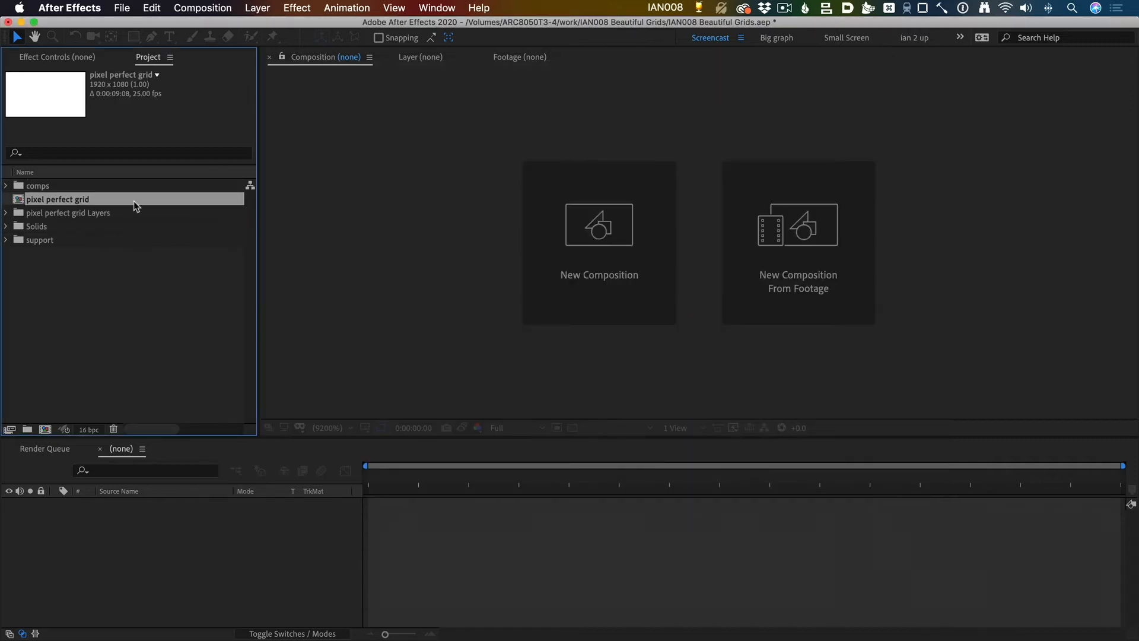
# Step: Open the pixel perfect grid composition and show its guides
pyautogui.doubleClick(133, 201)
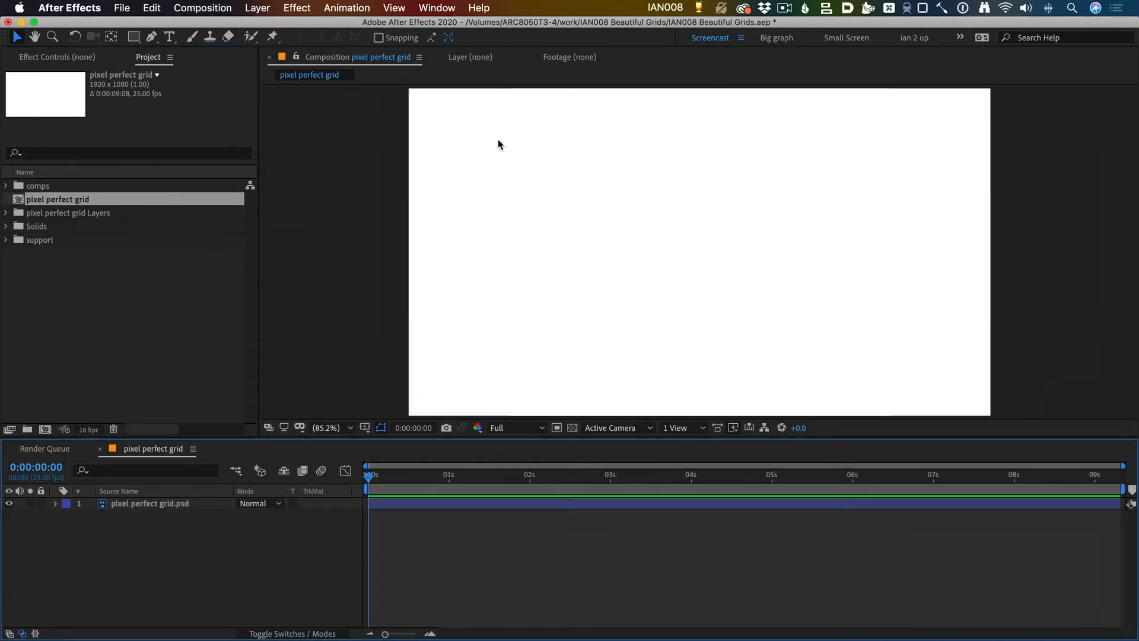
pyautogui.click(396, 7)
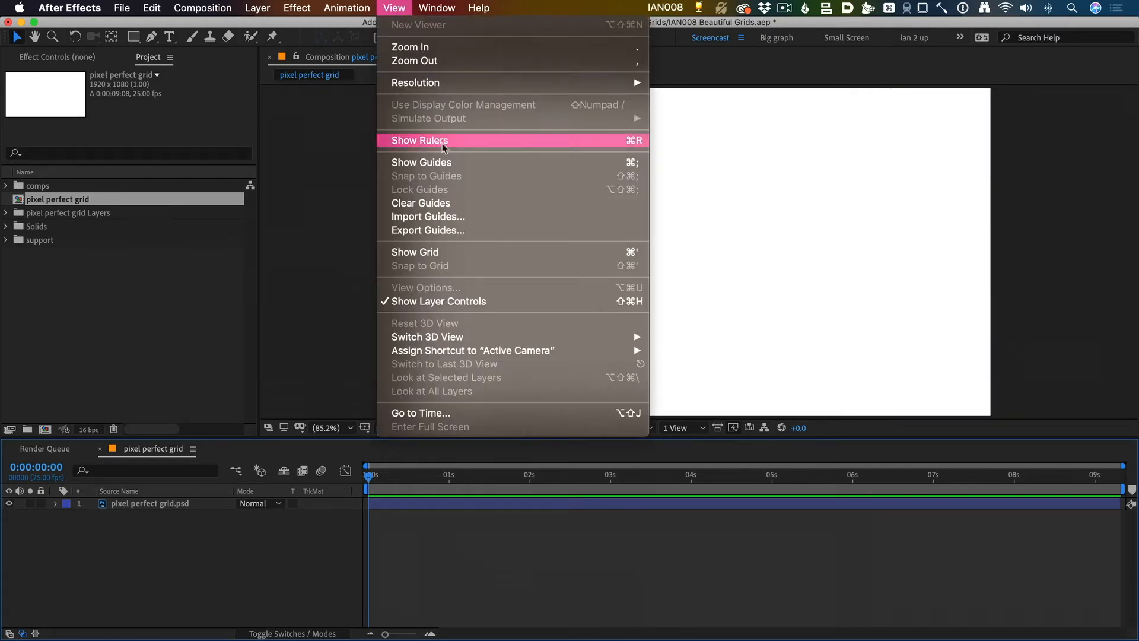
pyautogui.click(439, 161)
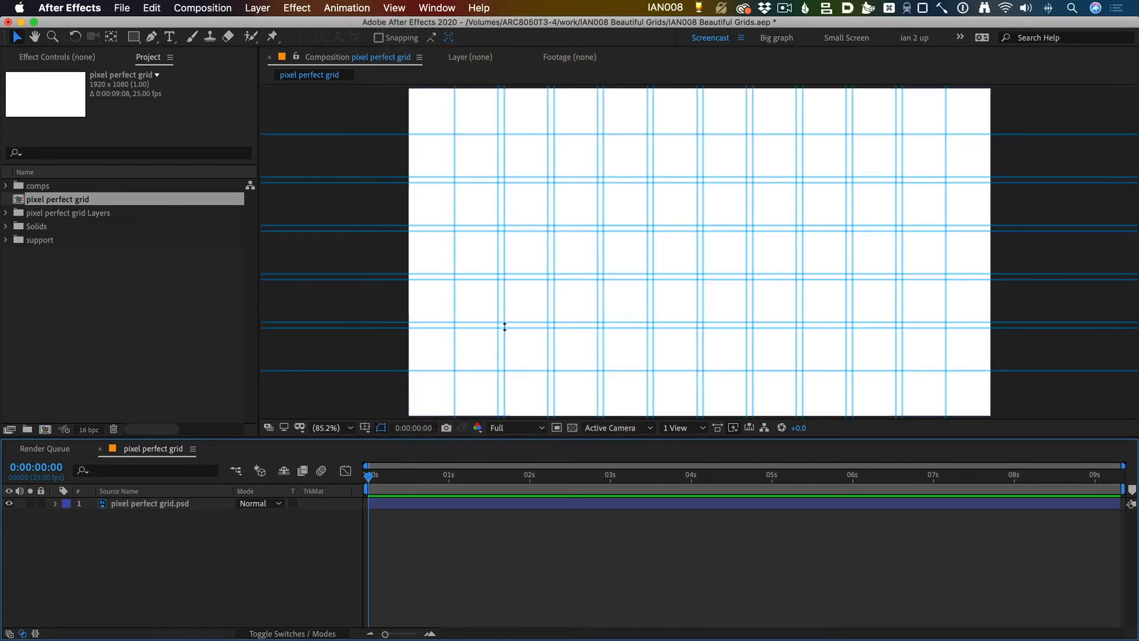
# Step: Try drawing a red rectangle over the first three columns and two rows without guide snapping, and undo it
pyautogui.press('q')
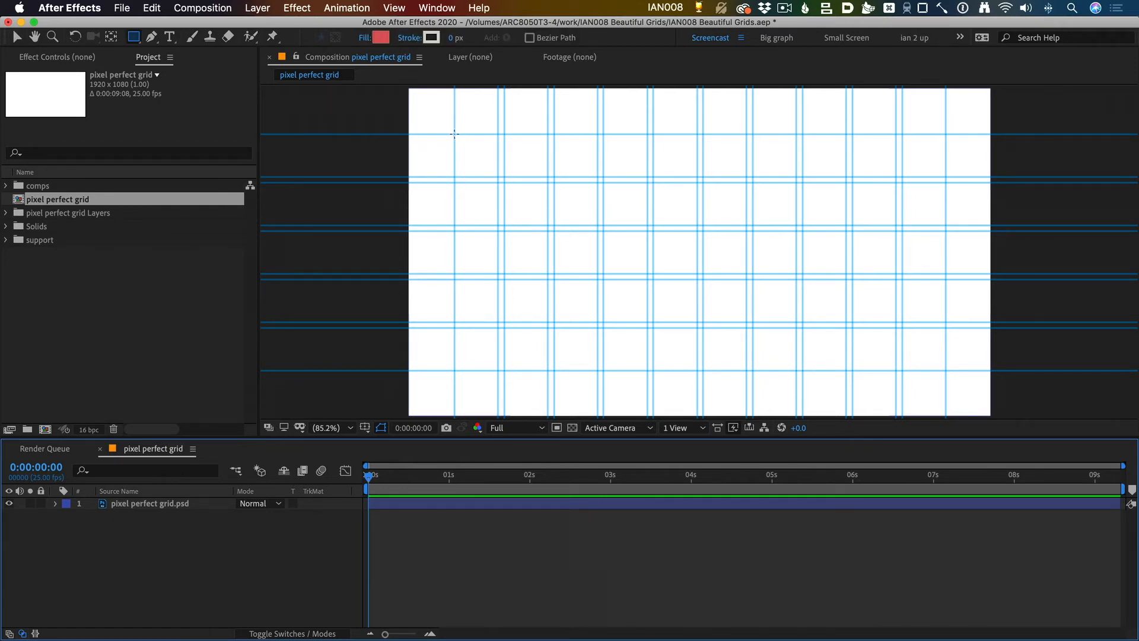
pyautogui.moveTo(454, 135); pyautogui.dragTo(601, 226)
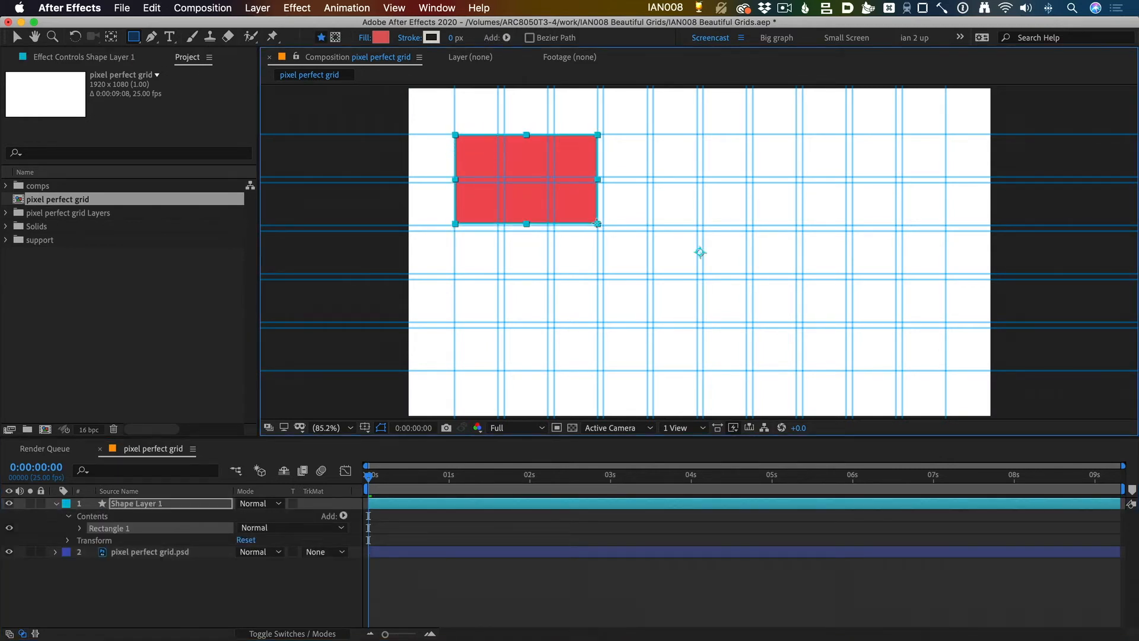
pyautogui.press('super+z')
# Step: Turn on Snap to Guides and draw a red rectangle covering the first four columns and two rows
pyautogui.click(395, 7)
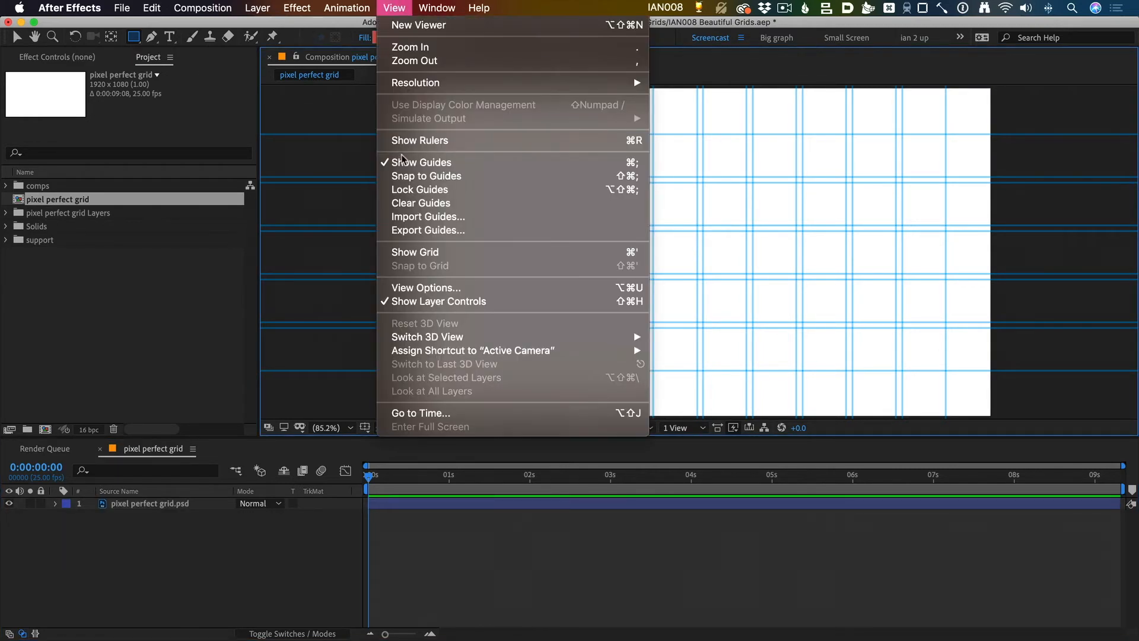
pyautogui.click(428, 178)
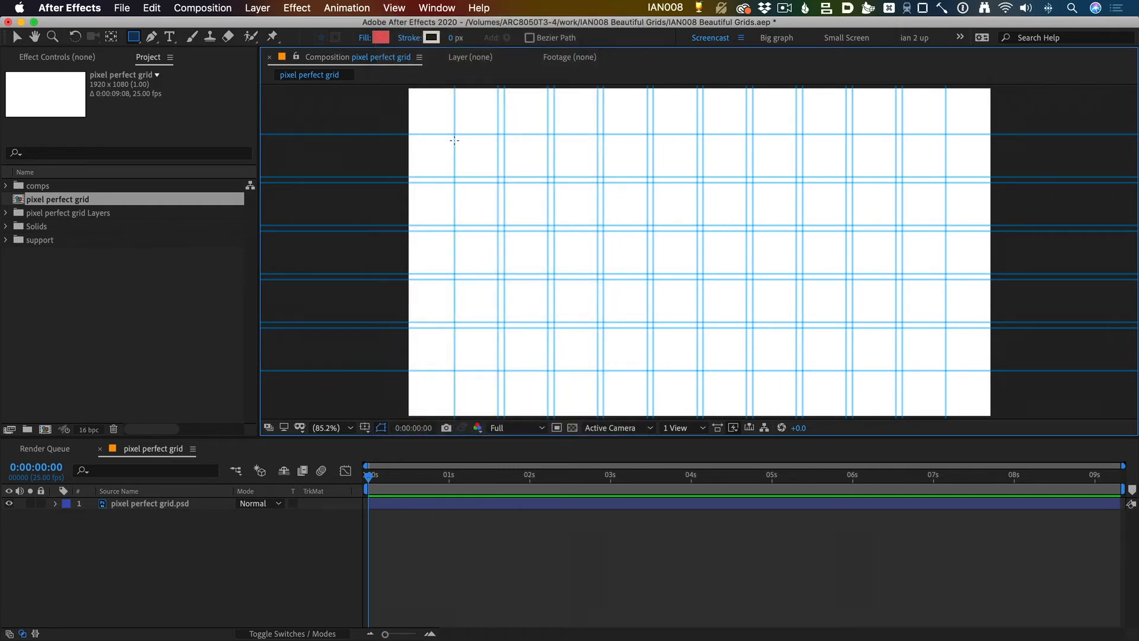
pyautogui.moveTo(454, 134)
pyautogui.mouseDown()
pyautogui.moveTo(489, 168)
pyautogui.moveTo(653, 225)
pyautogui.moveTo(672, 256)
pyautogui.mouseUp()
# Step: Inspect the red rectangle's lower right corner up close with the layer deselected and the guides hidden
pyautogui.press('z')
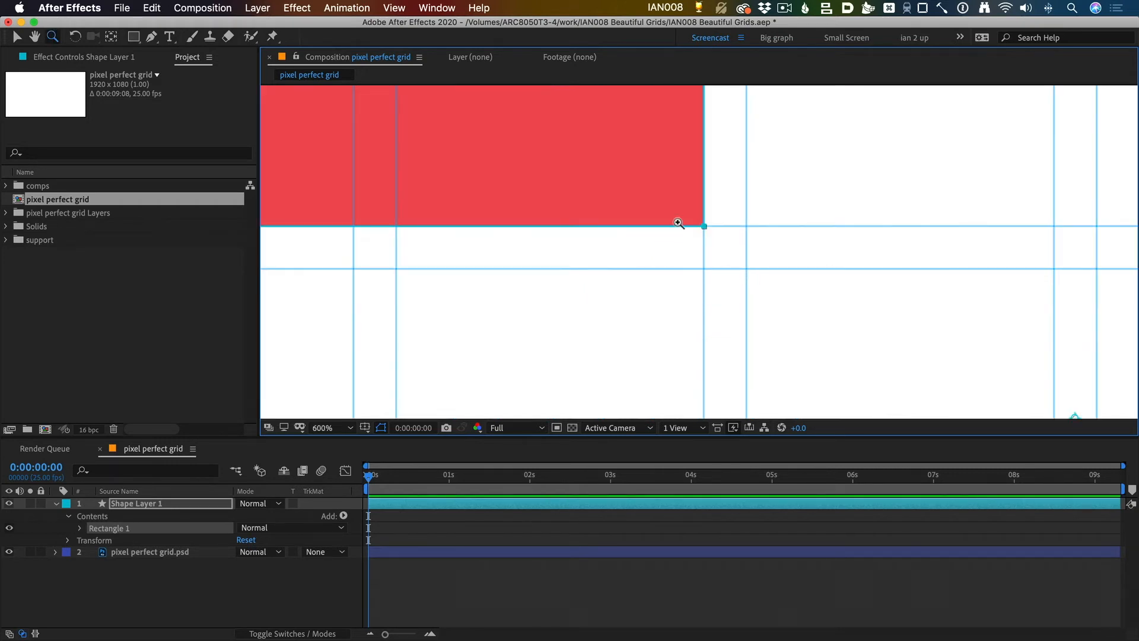
pyautogui.press('super+shift+a')
pyautogui.press('v')
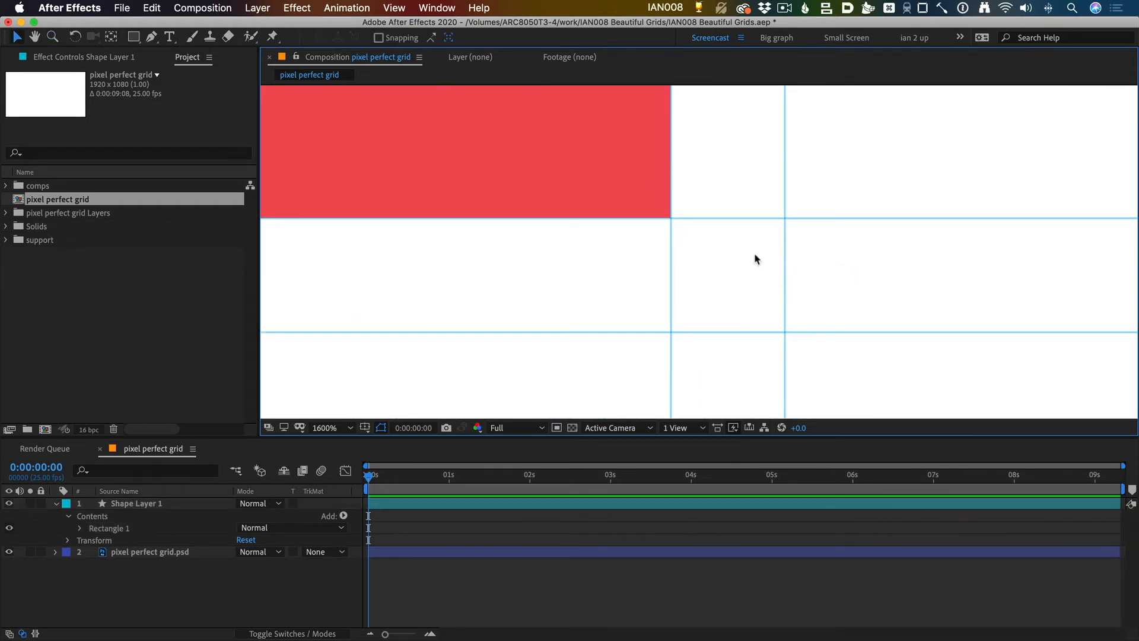
pyautogui.press('super+apostrophe')
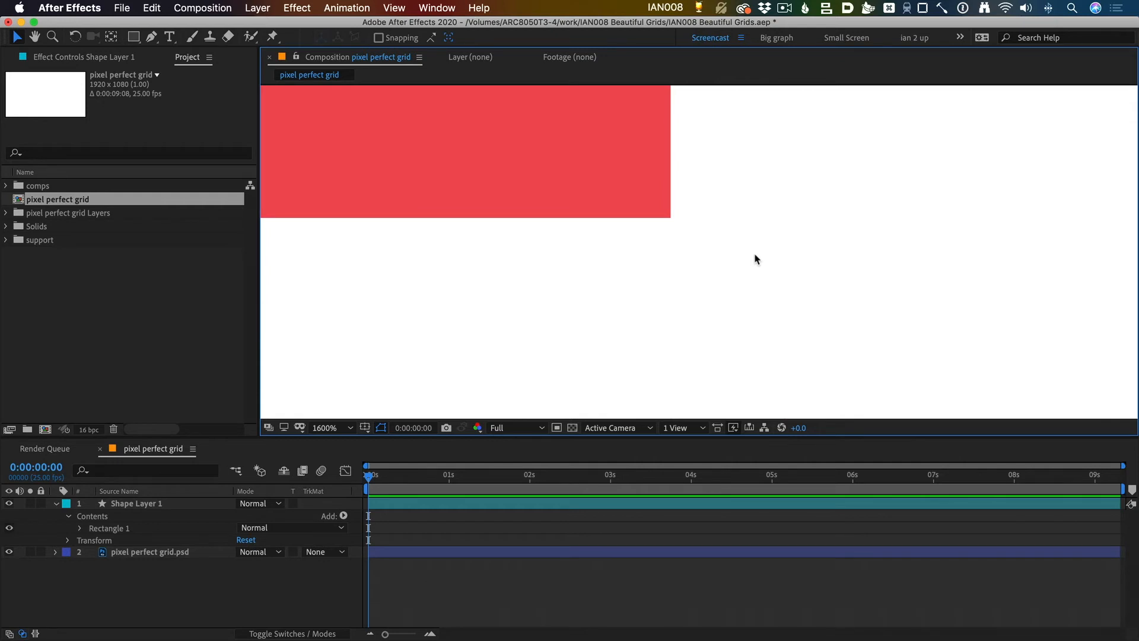
# Step: Try shifting the red rectangle off the pixel grid, and undo the changes
pyautogui.moveTo(621, 171); pyautogui.dragTo(629, 209)
pyautogui.click(709, 273)
pyautogui.click(646, 310)
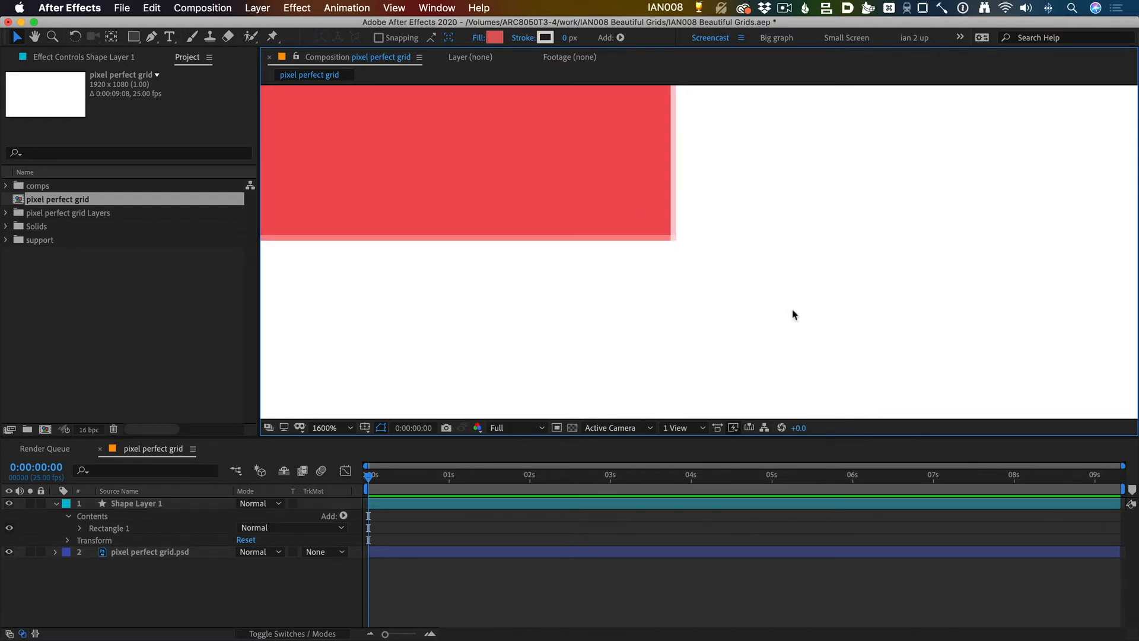
pyautogui.press('super+z')
pyautogui.press('super+z')
pyautogui.press('super+z')
pyautogui.click(686, 261)
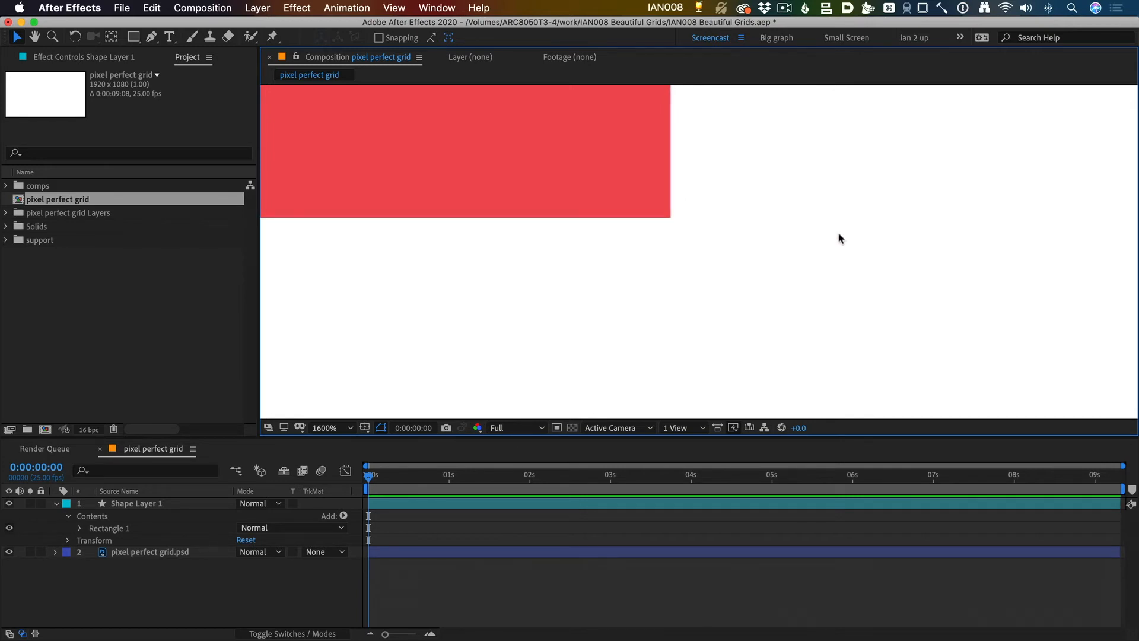
pyautogui.press(',')
pyautogui.press(',')
pyautogui.press(',')
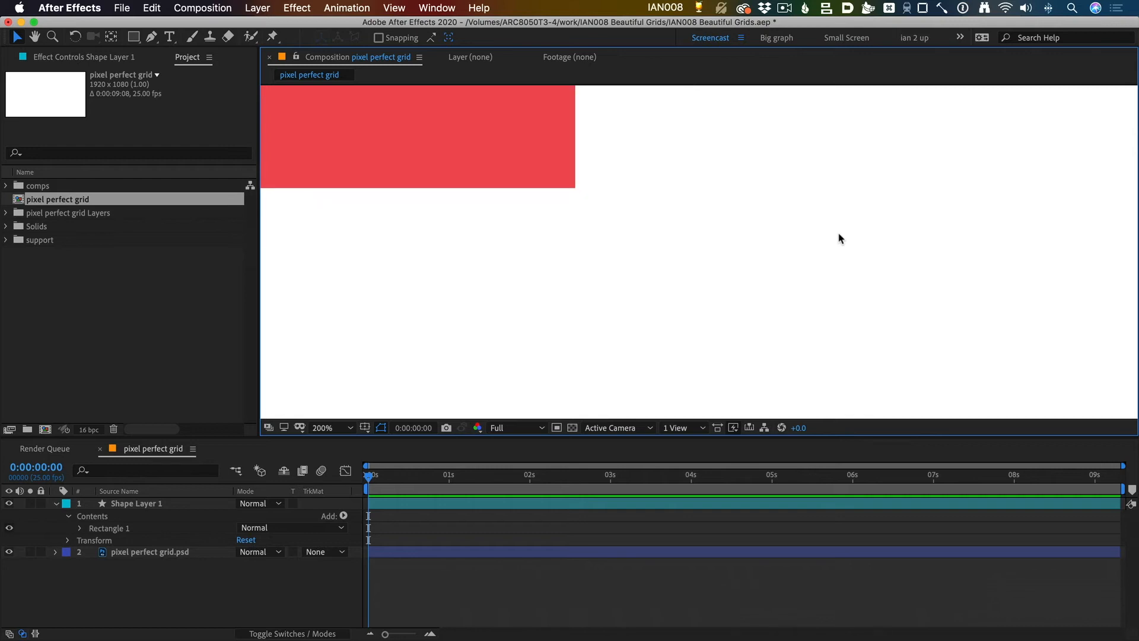
pyautogui.press(',')
pyautogui.press(',')
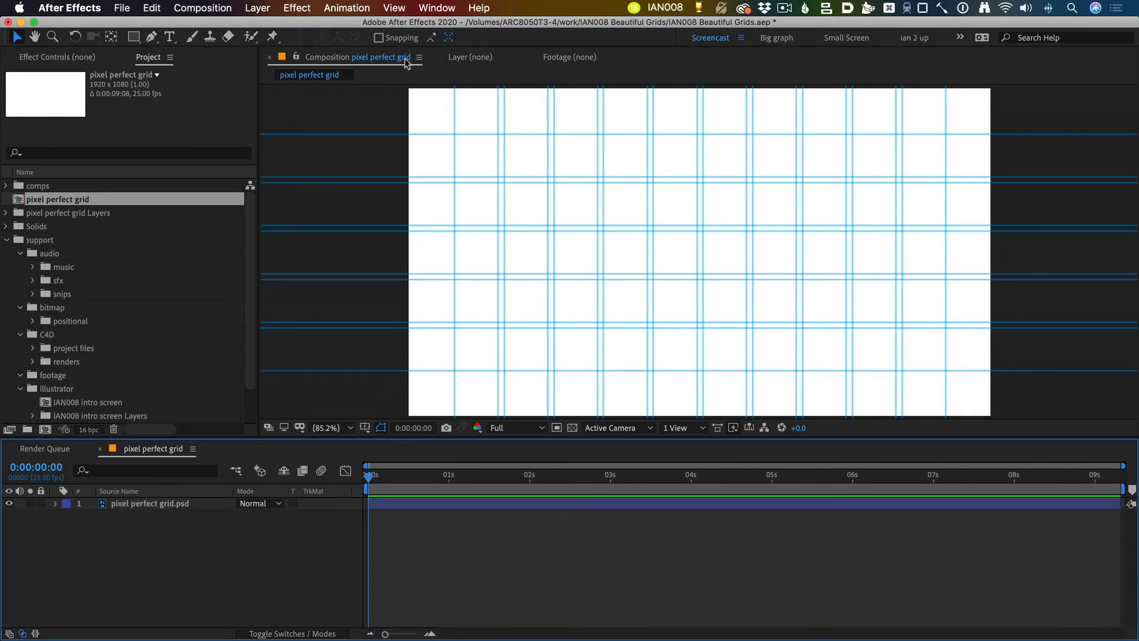
# Step: Export the composition's guides as "pixel perfect grid.guides" to the 2_bitmap folder
pyautogui.click(394, 7)
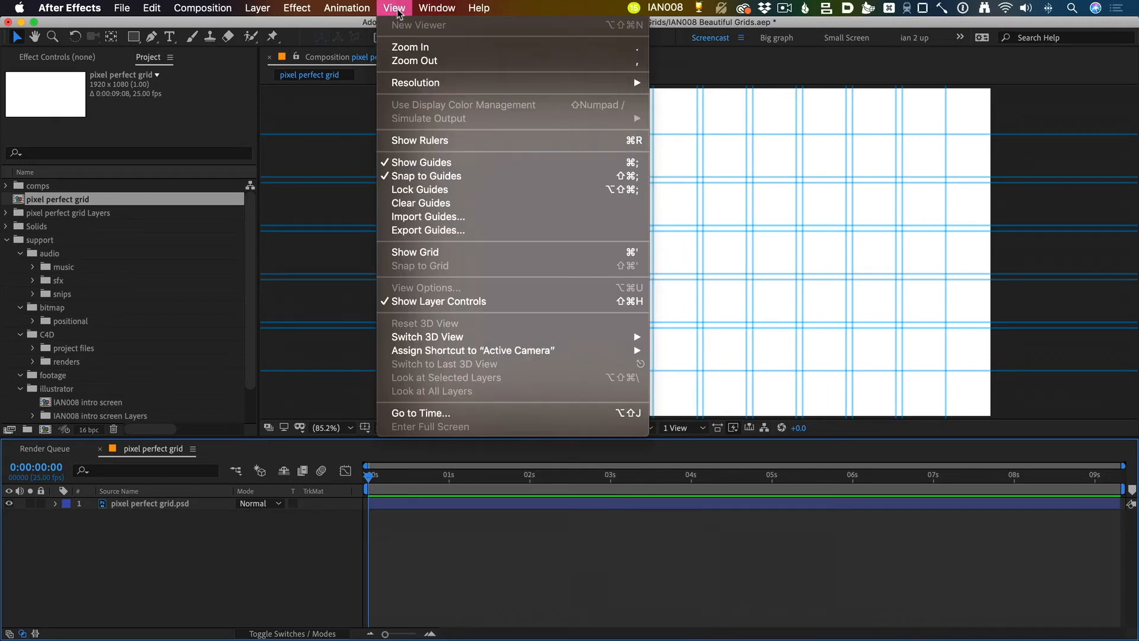
pyautogui.click(451, 233)
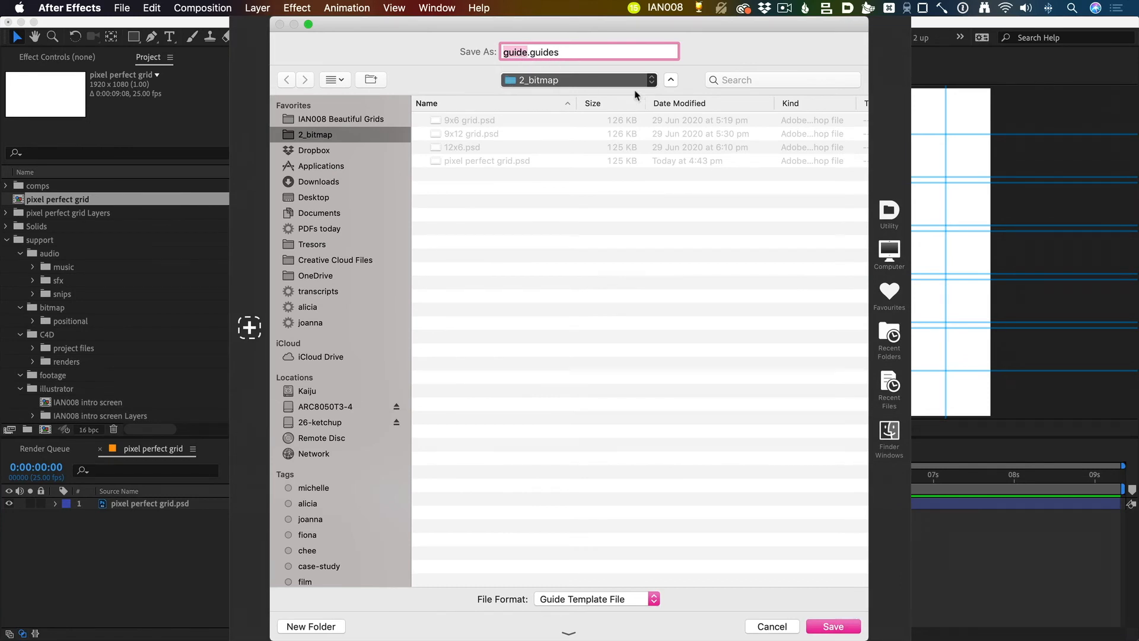
pyautogui.write('pixel perfect grid')
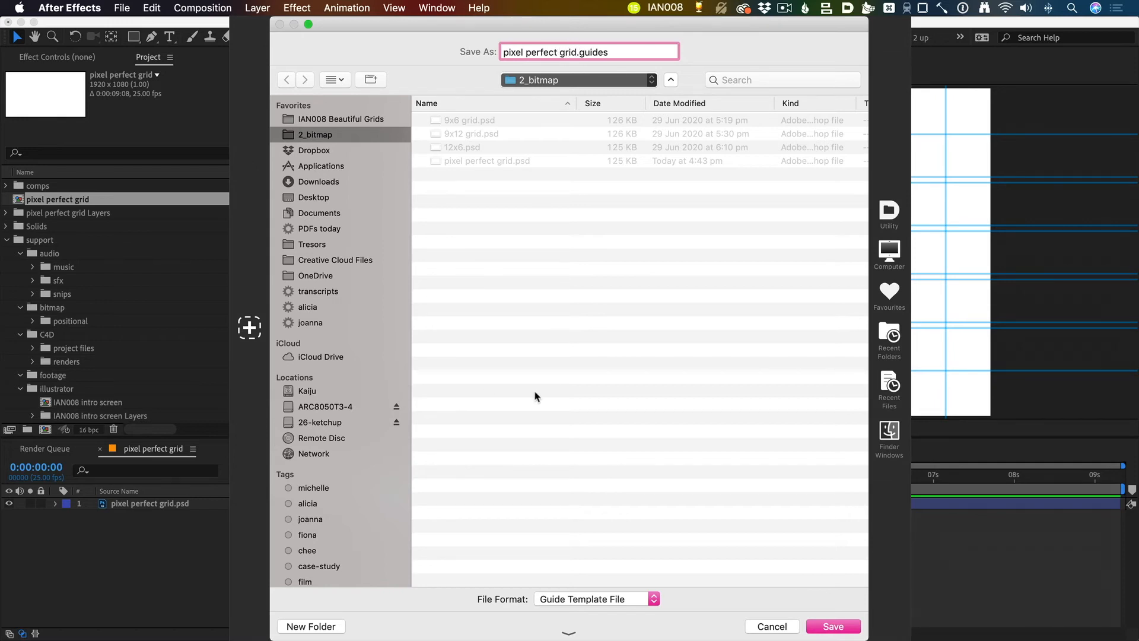
pyautogui.press('Return')
# Step: Switch to Premiere Pro and create a new 1920 x 1080 sequence with the DNX HQ 1080p 25 preset
pyautogui.press('super+Tab')
pyautogui.press('super+Tab')
pyautogui.press('super+Tab')
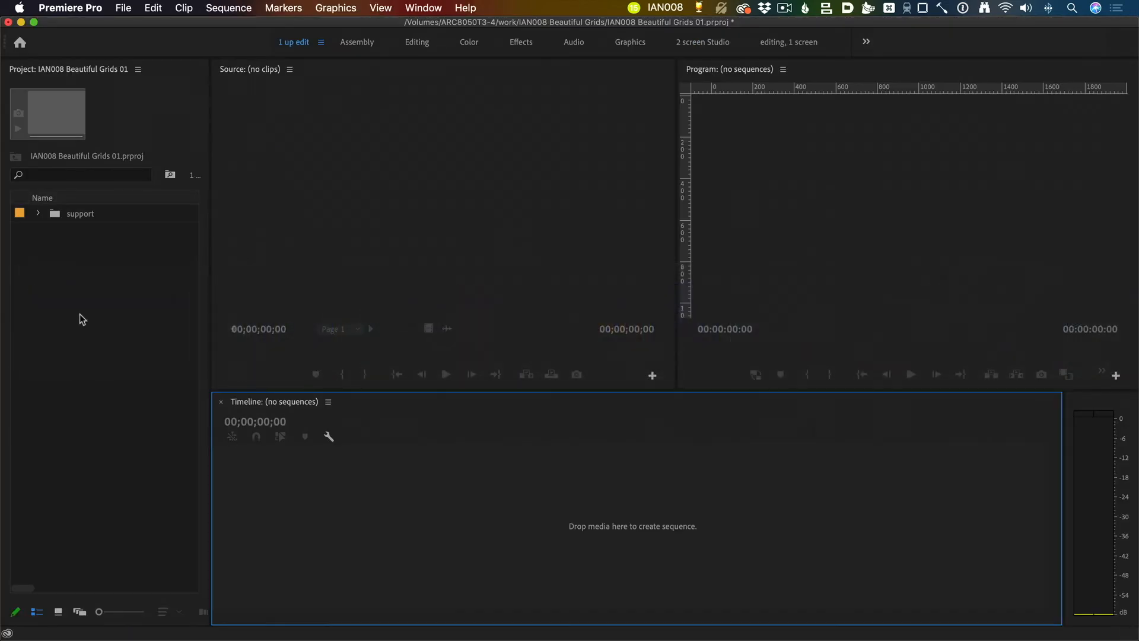
pyautogui.click(114, 322)
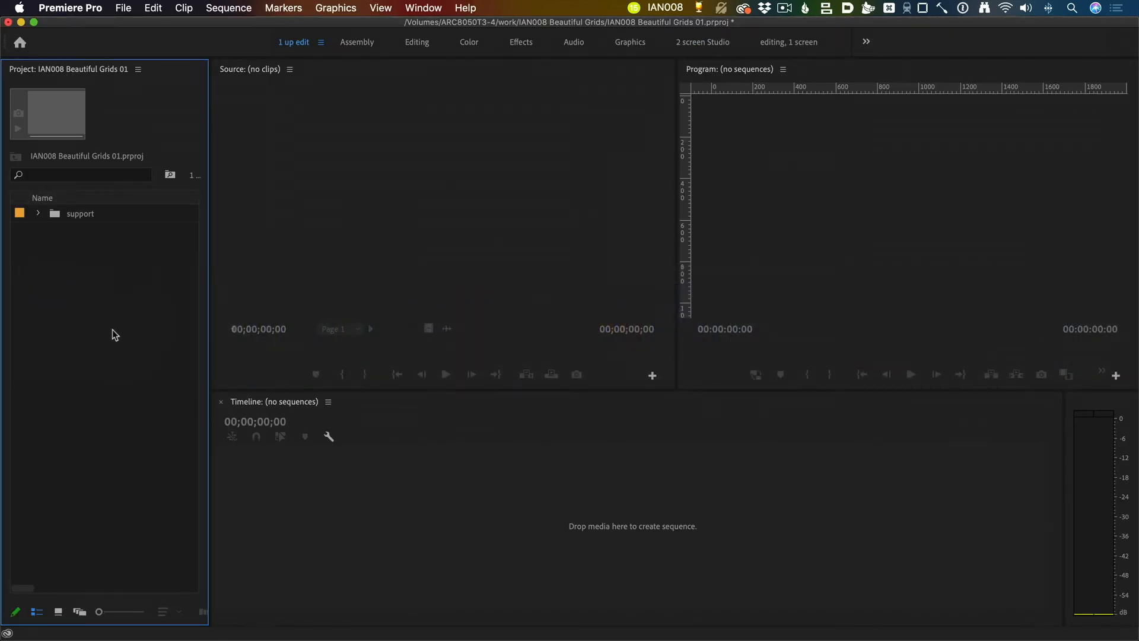
pyautogui.press('super+n')
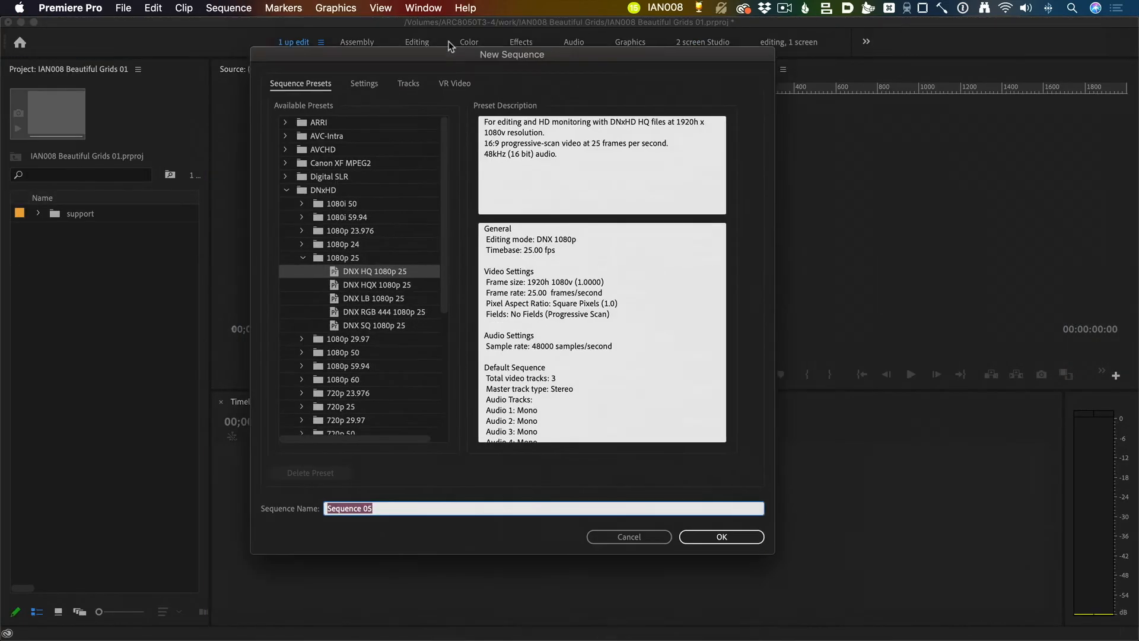
pyautogui.moveTo(526, 265); pyautogui.dragTo(583, 267)
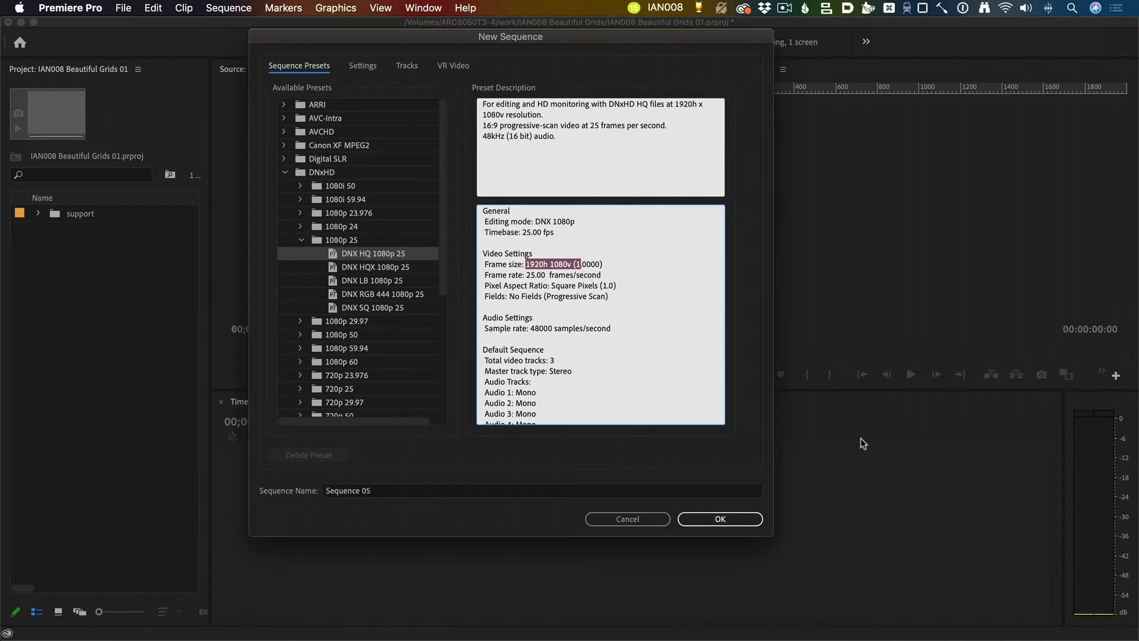
pyautogui.press('Return')
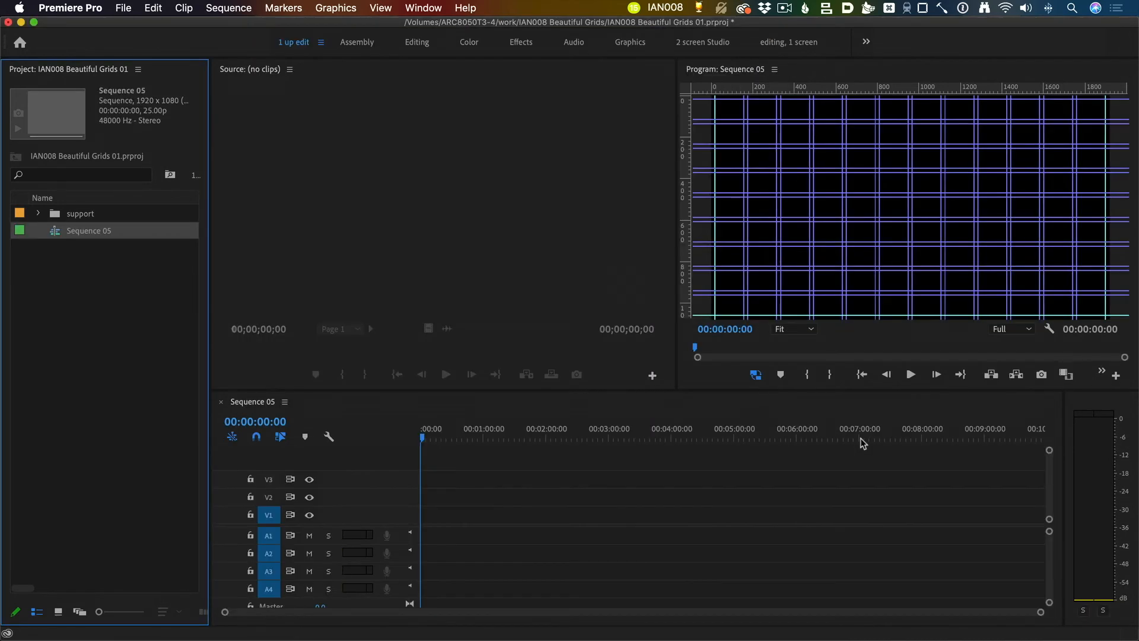
# Step: Clear all existing guides from the Program Monitor
pyautogui.click(704, 135)
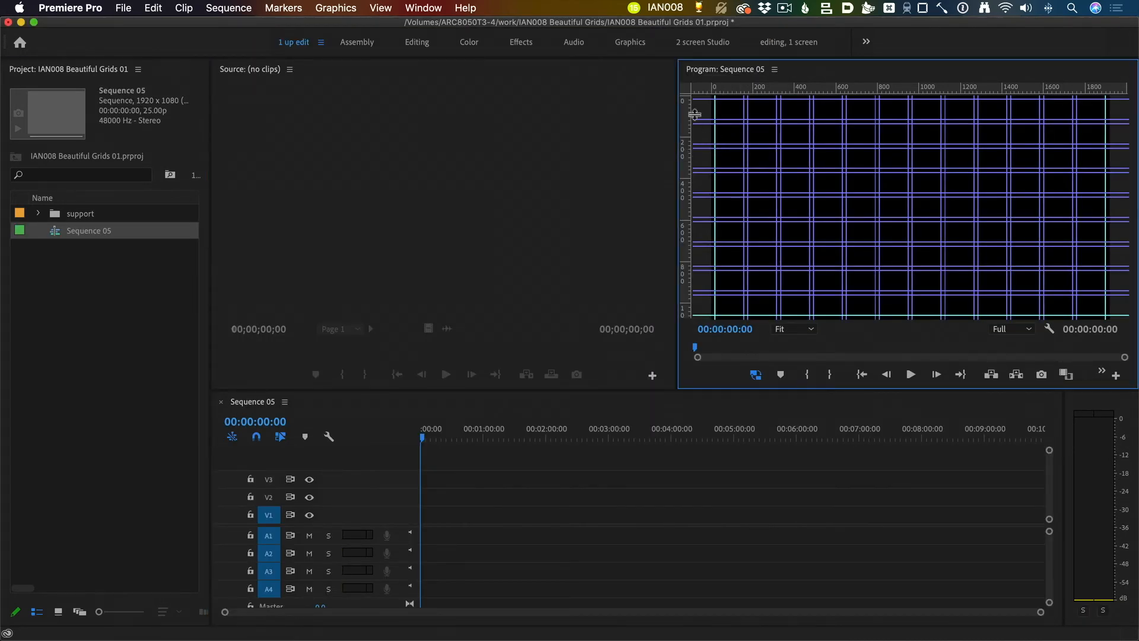
pyautogui.click(392, 8)
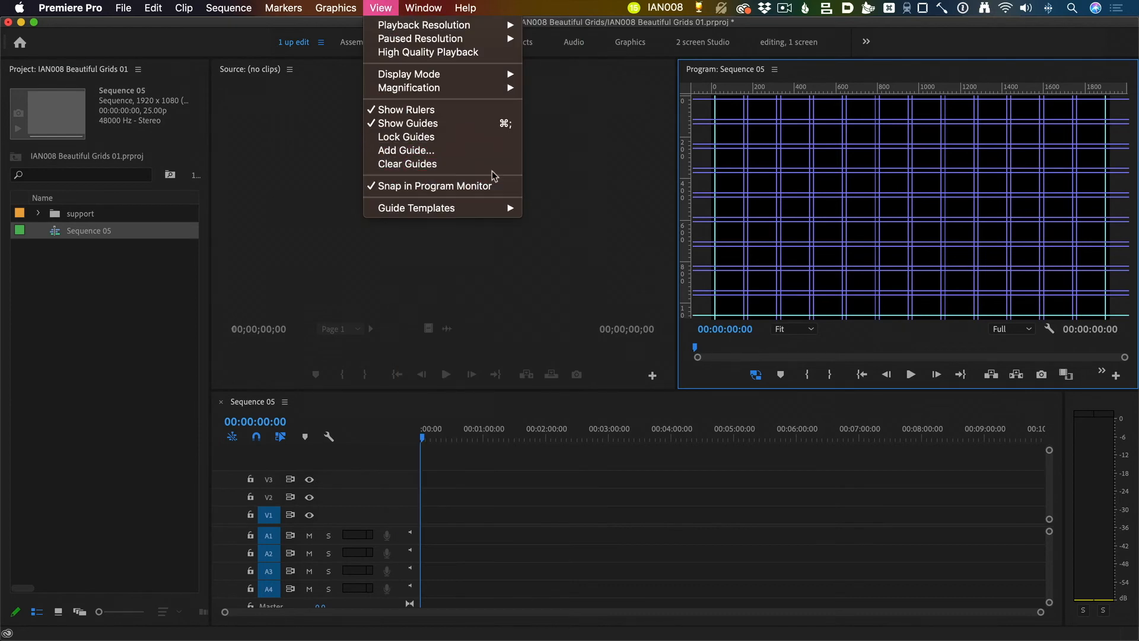
pyautogui.click(448, 163)
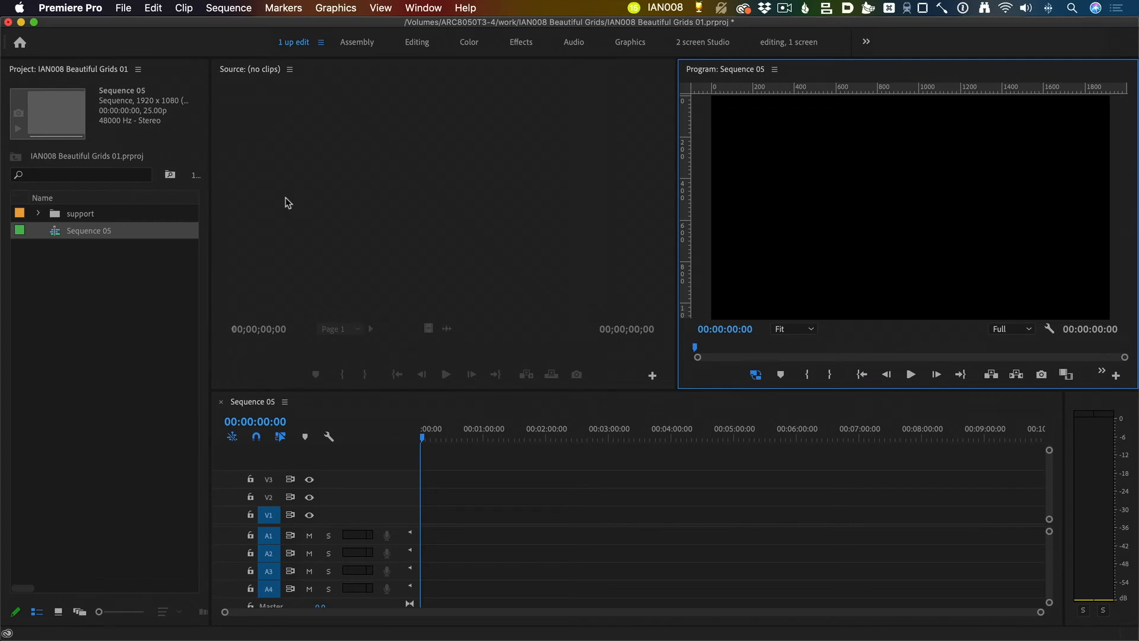
# Step: Check which guide commands are available with the Program Monitor active and with the Project panel active
pyautogui.click(383, 7)
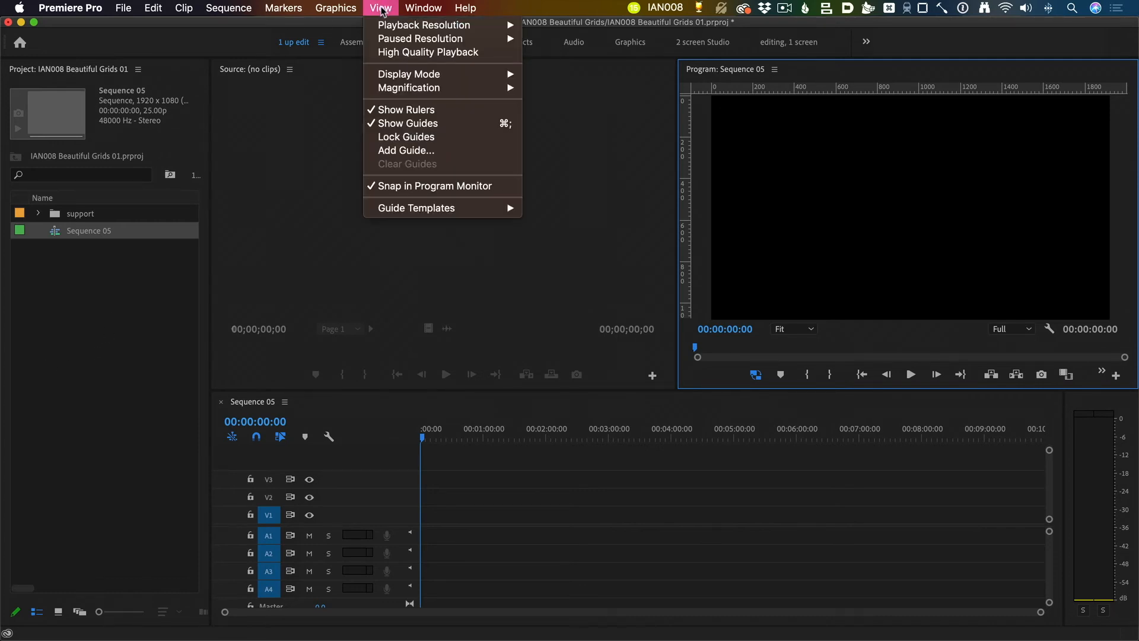
pyautogui.click(119, 328)
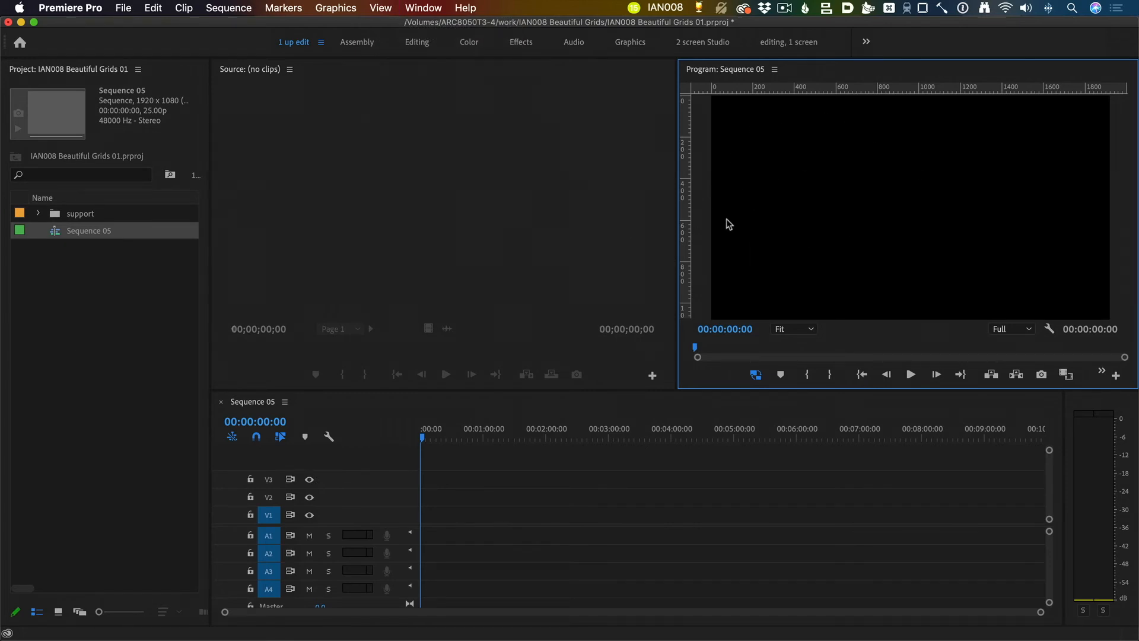
pyautogui.click(77, 329)
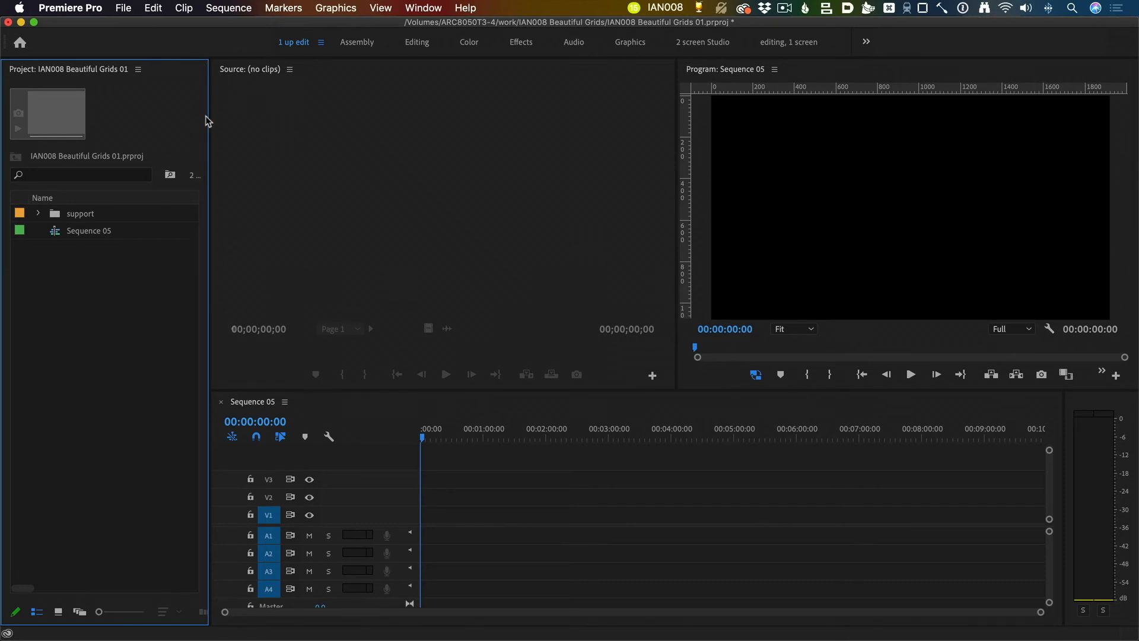
pyautogui.click(383, 6)
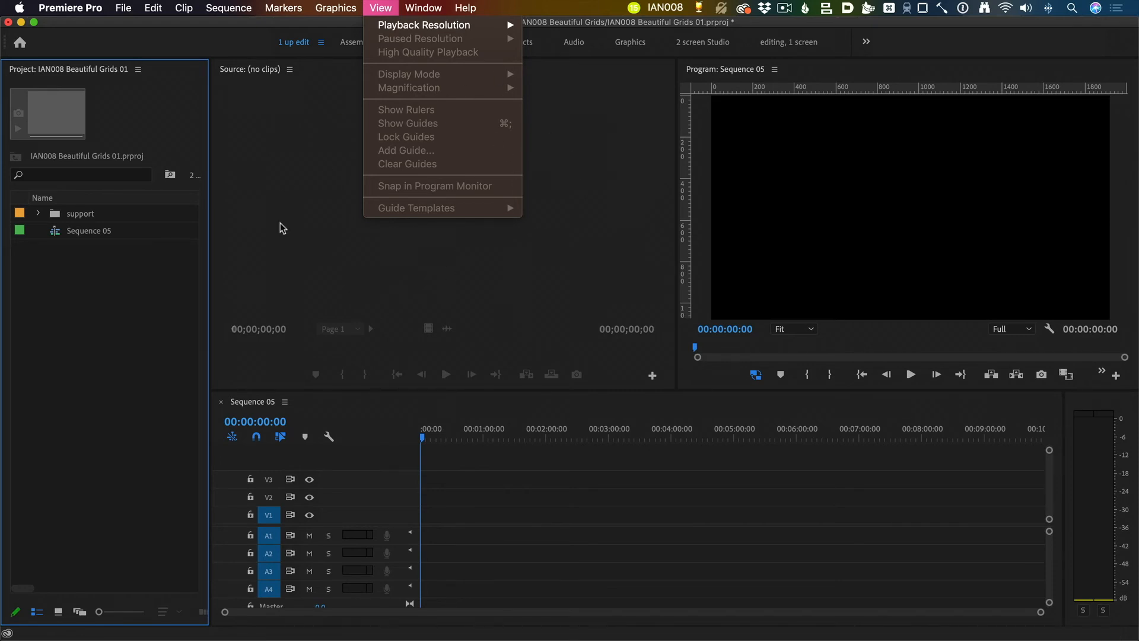
pyautogui.click(383, 279)
pyautogui.click(784, 174)
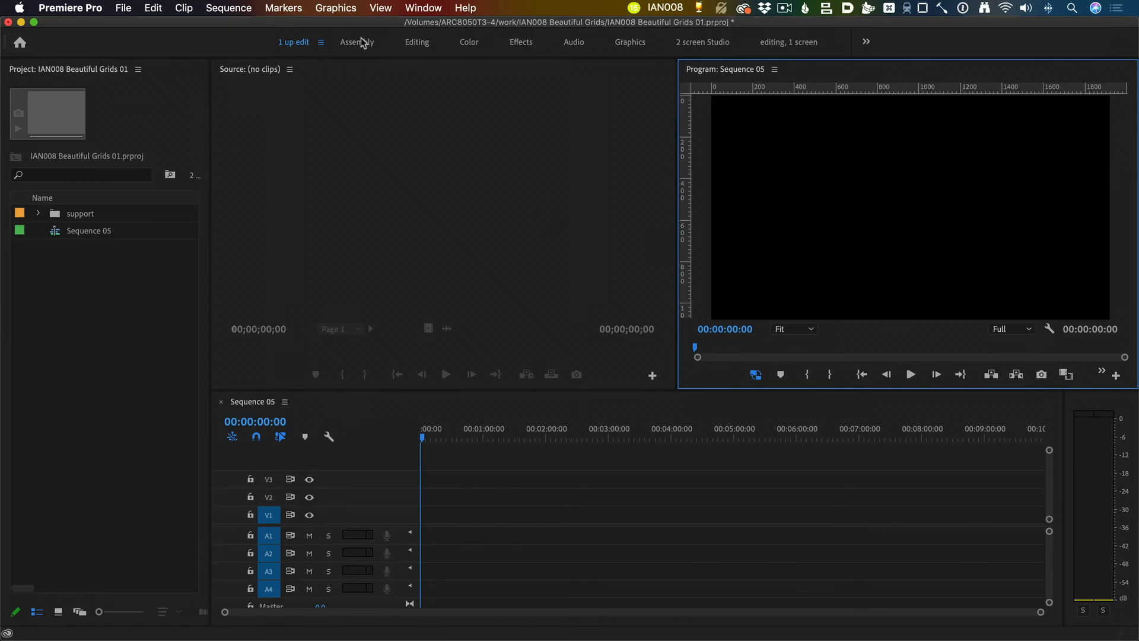
# Step: Hide the guides, check the guide template commands in that state, and show the guides again
pyautogui.click(382, 8)
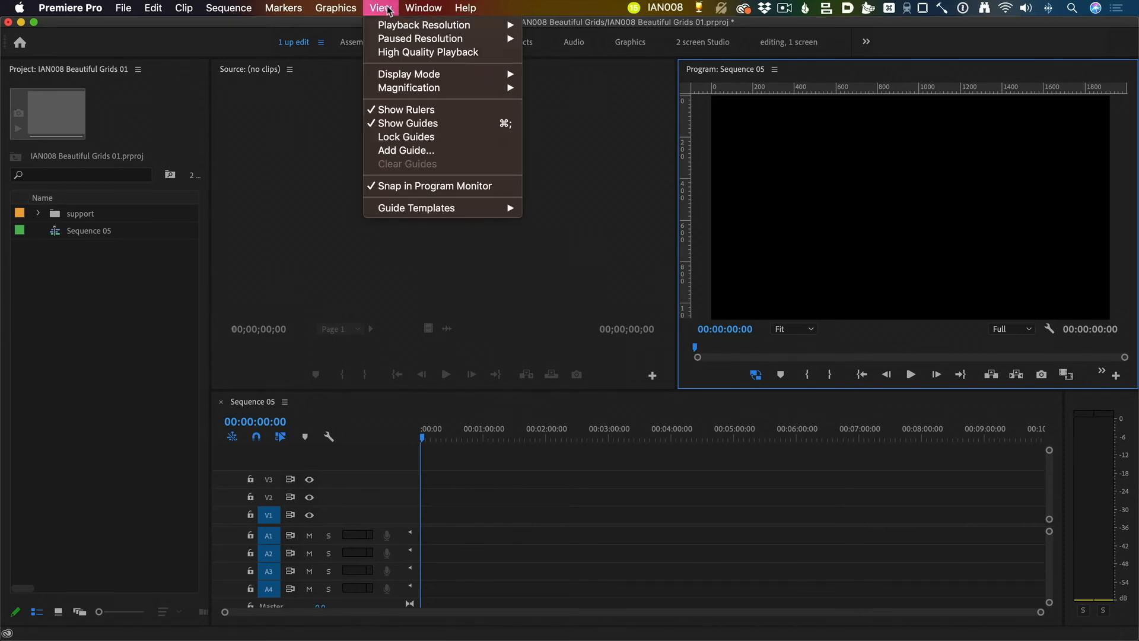
pyautogui.click(439, 125)
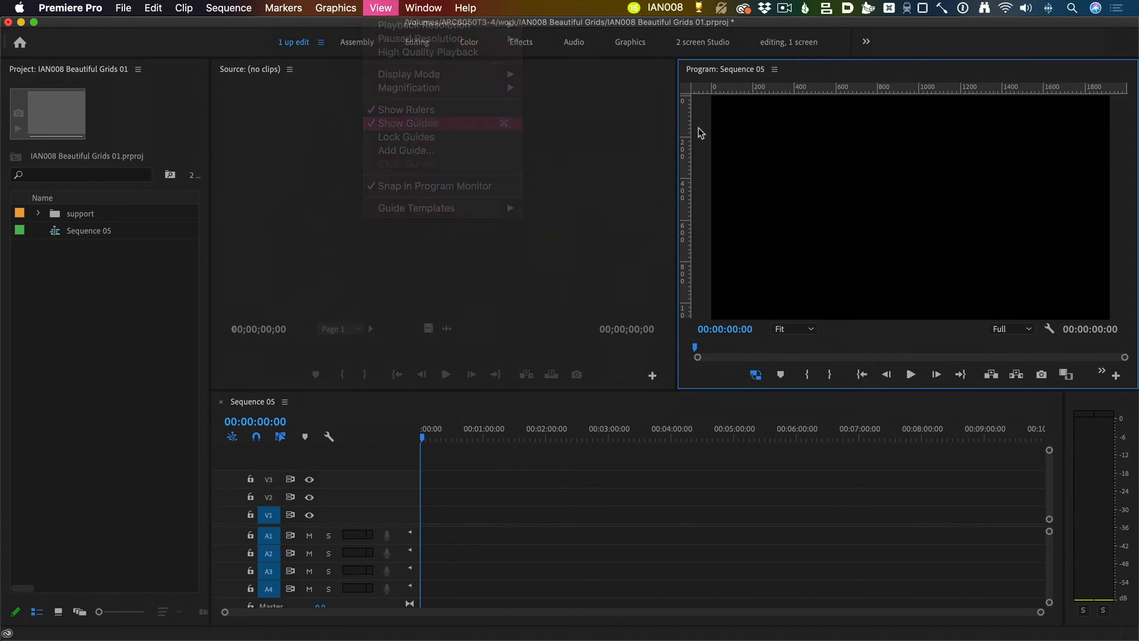
pyautogui.click(387, 11)
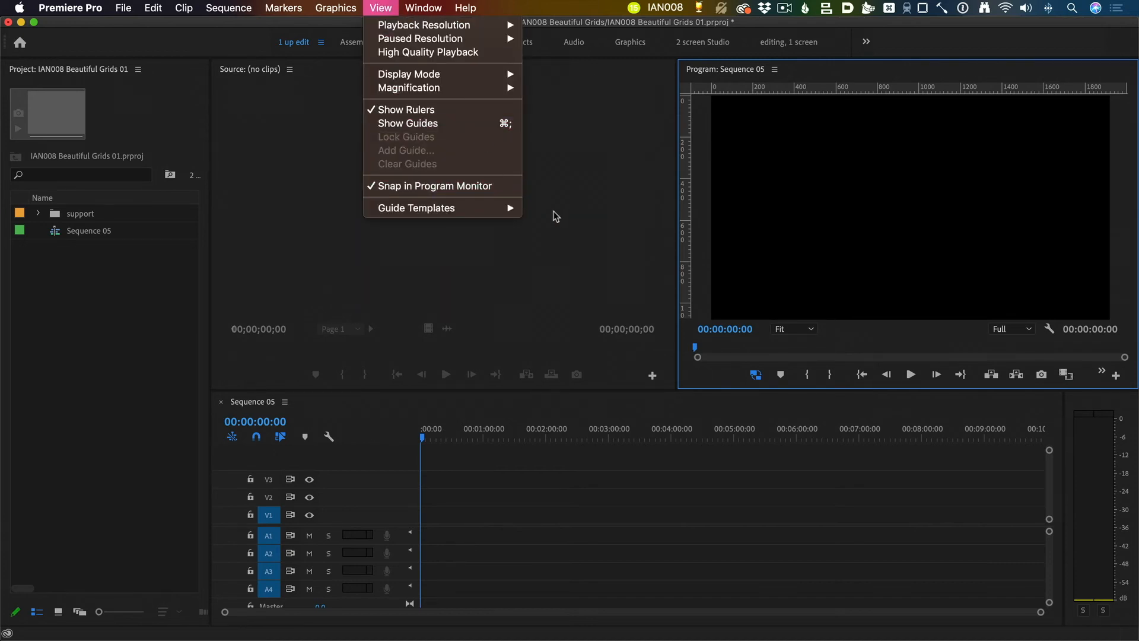
pyautogui.moveTo(458, 213)
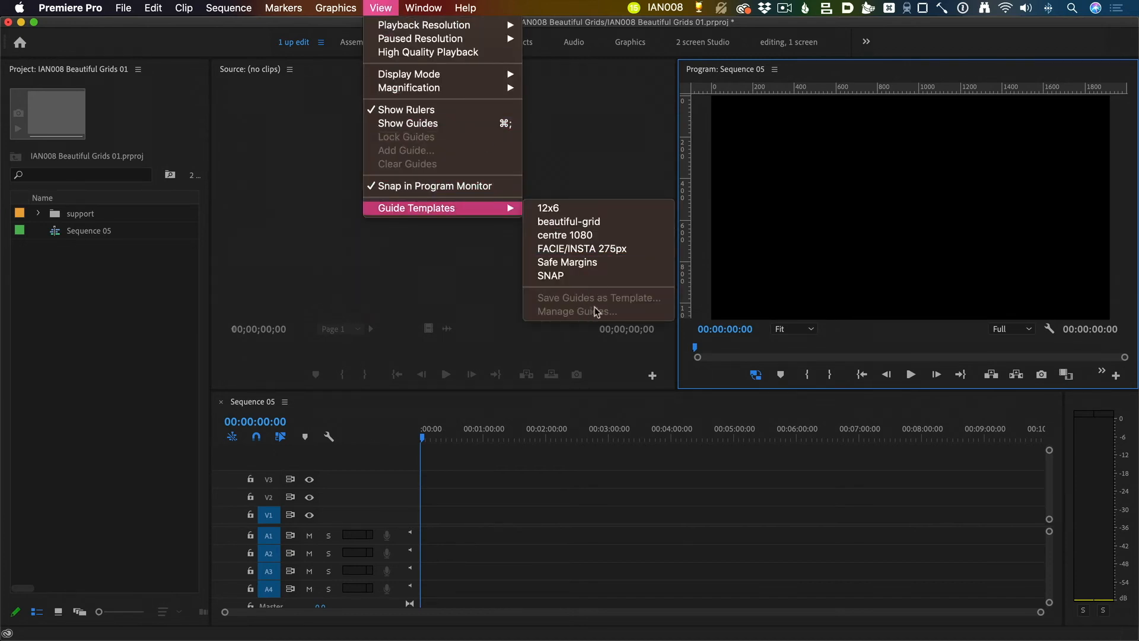
pyautogui.click(484, 358)
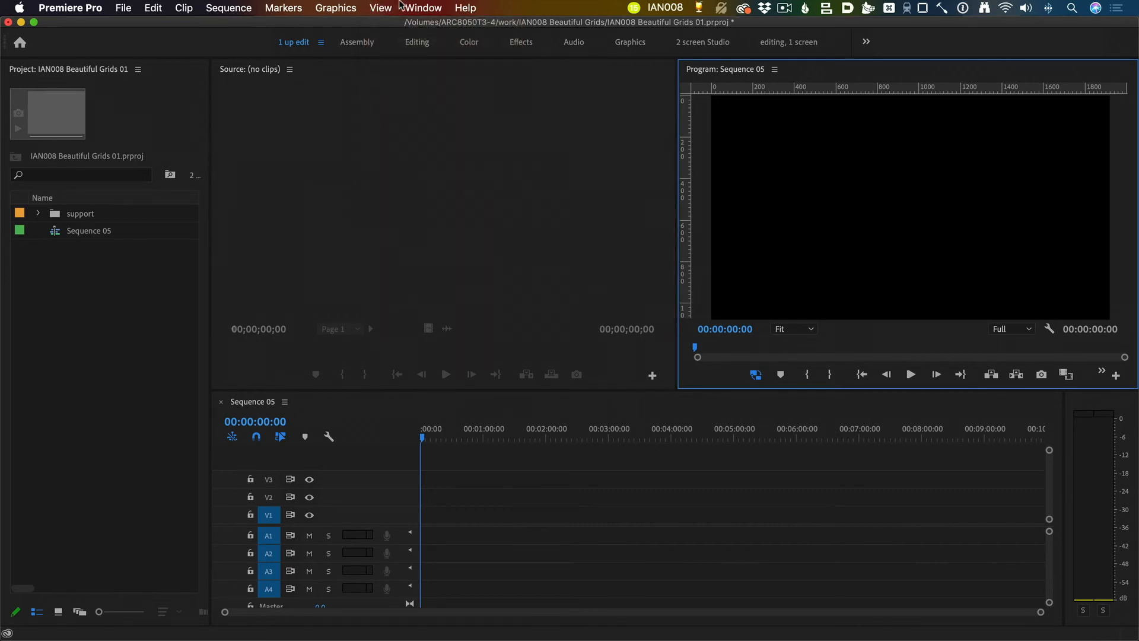
pyautogui.click(381, 8)
pyautogui.click(436, 124)
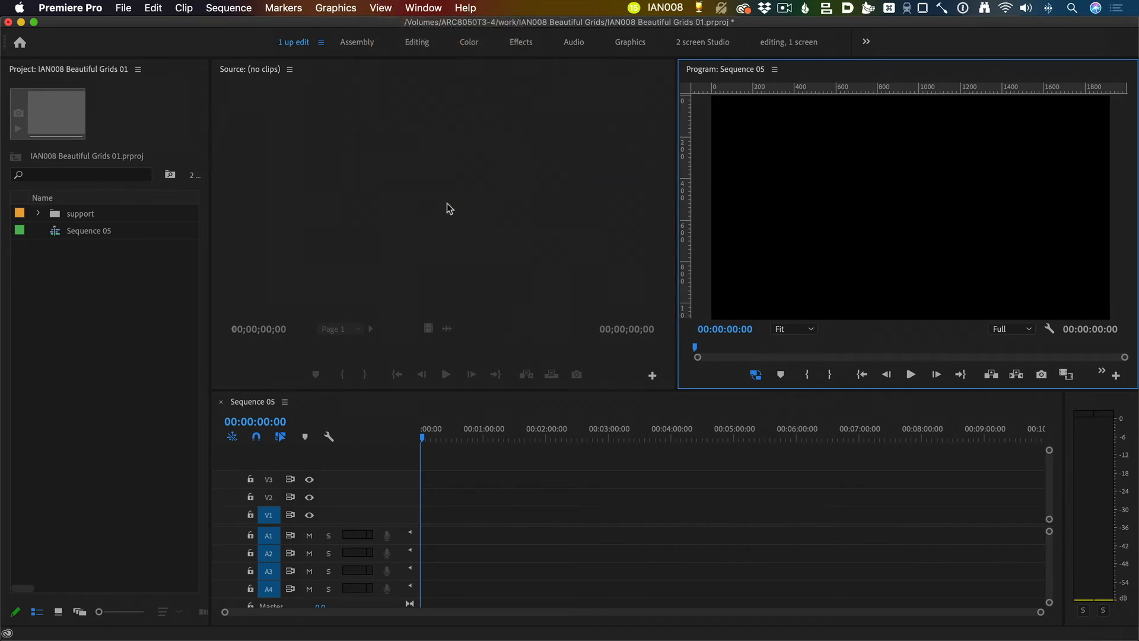
# Step: Import "pixel perfect grid.guides" from the 2_bitmap folder as a guide template
pyautogui.click(383, 8)
pyautogui.moveTo(422, 209)
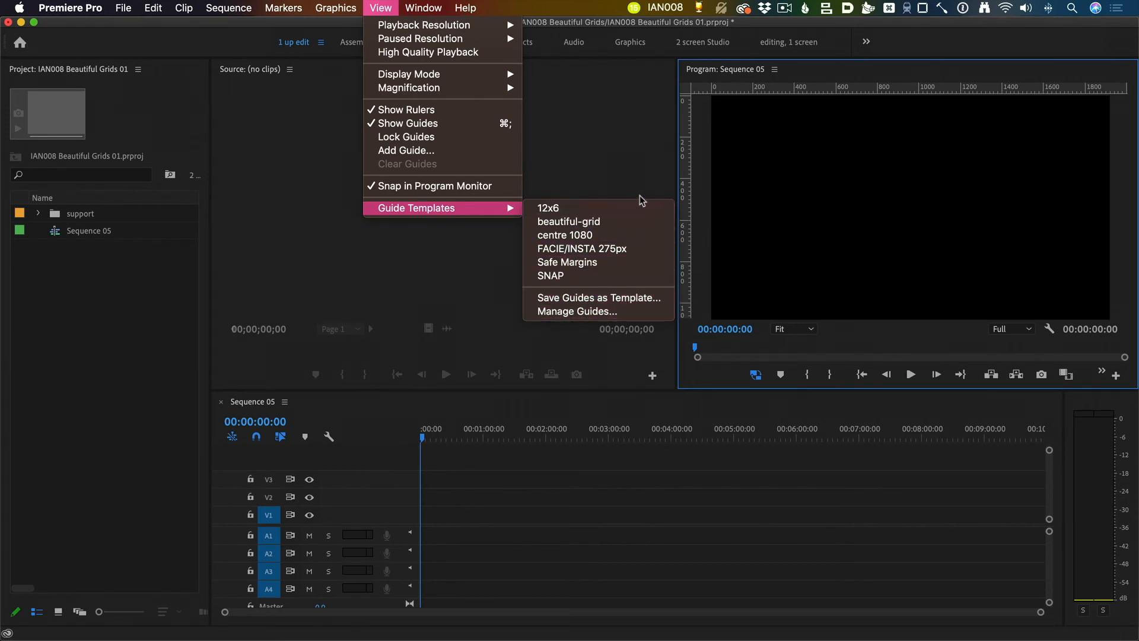
pyautogui.click(590, 316)
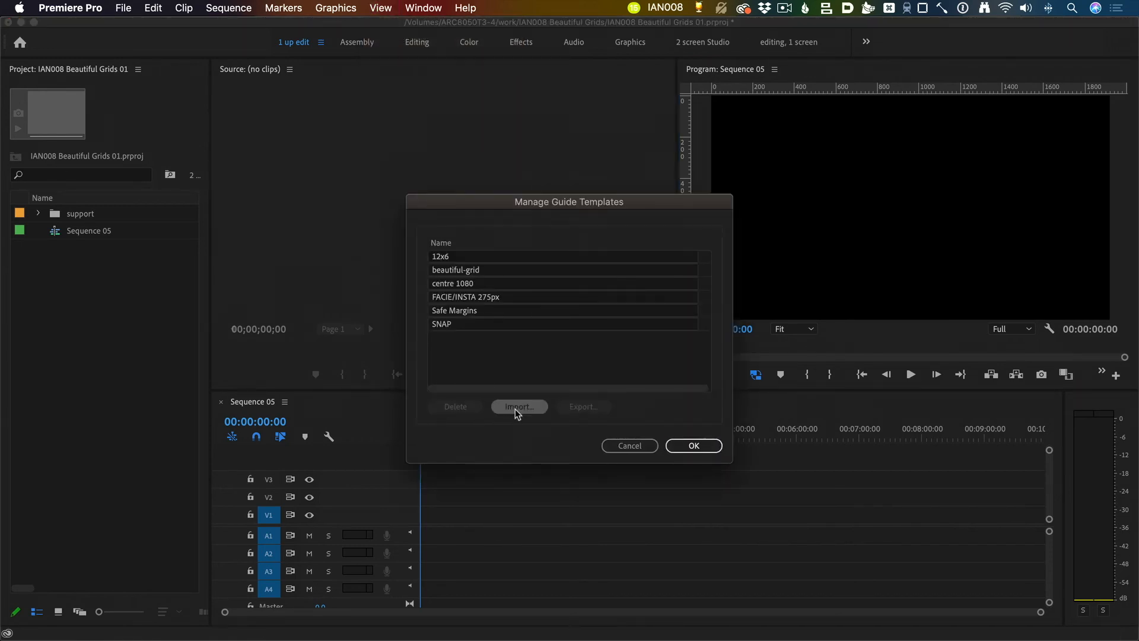
pyautogui.click(517, 407)
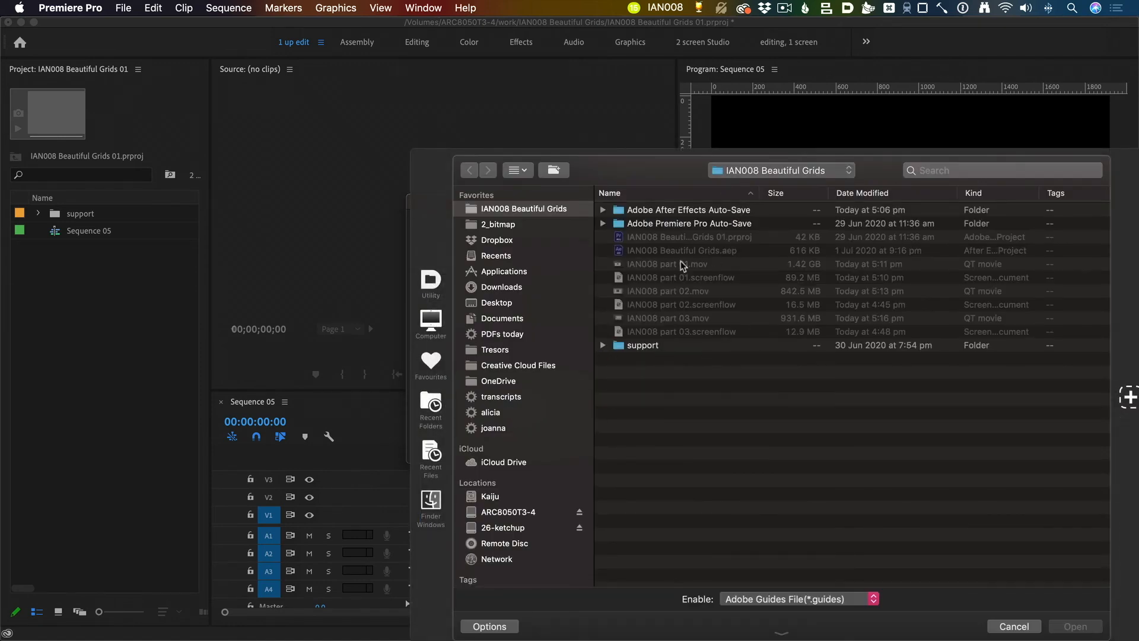
pyautogui.click(498, 224)
pyautogui.click(741, 251)
pyautogui.moveTo(630, 158); pyautogui.dragTo(604, 158)
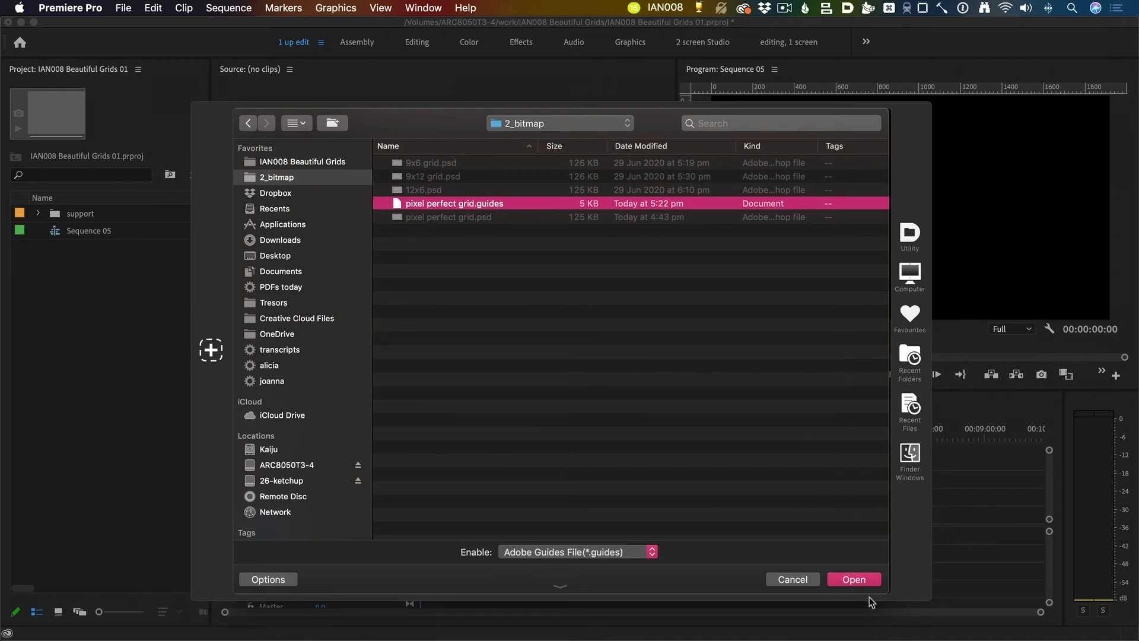
pyautogui.click(859, 580)
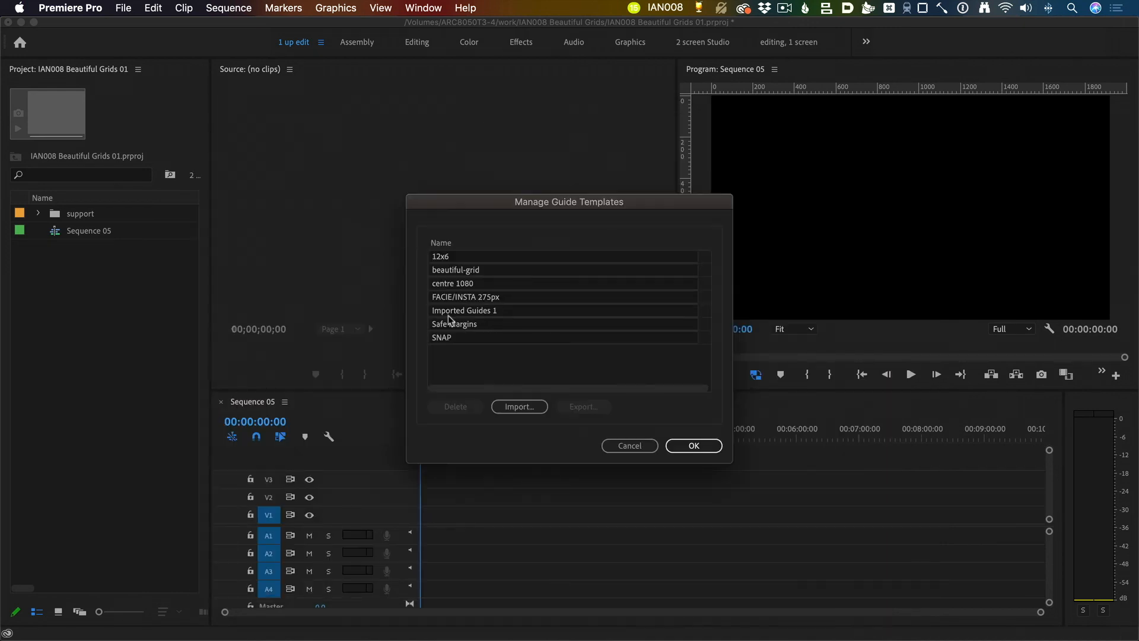
# Step: Rename the imported guide template as "pixel perfect guides" and accept the template changes
pyautogui.doubleClick(486, 316)
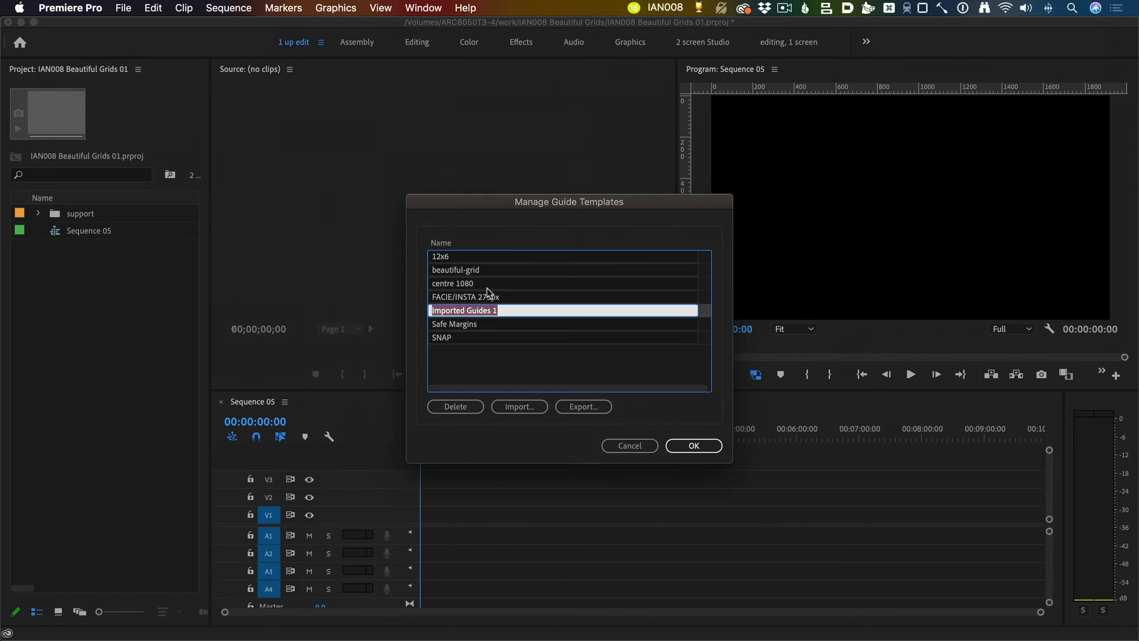
pyautogui.write('pixel perfe')
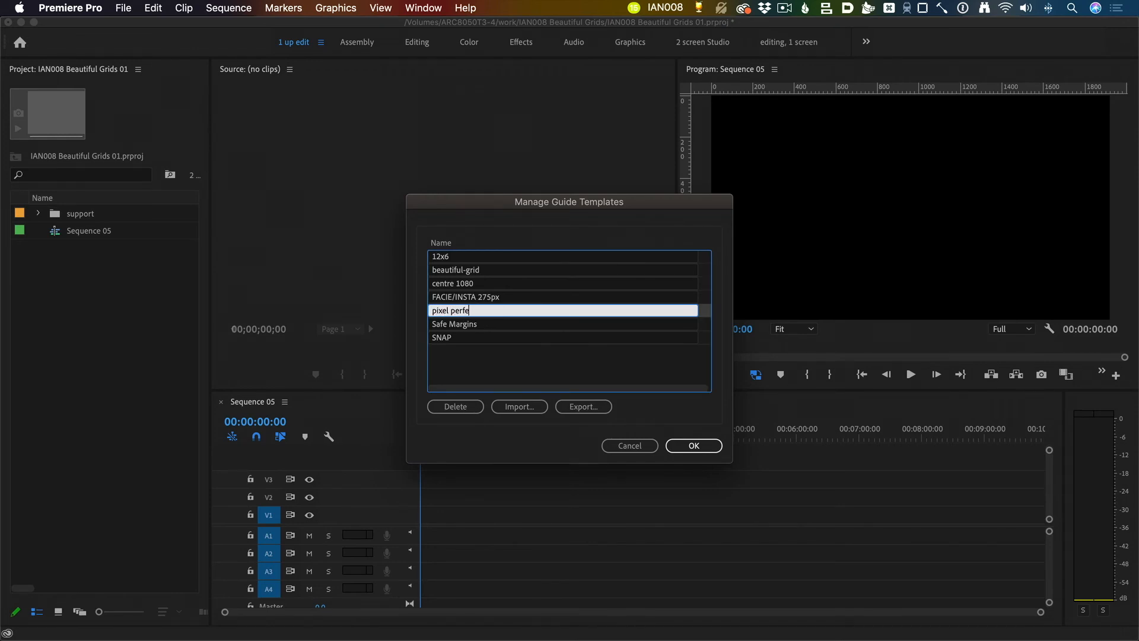
pyautogui.write('ct guides')
pyautogui.click(694, 445)
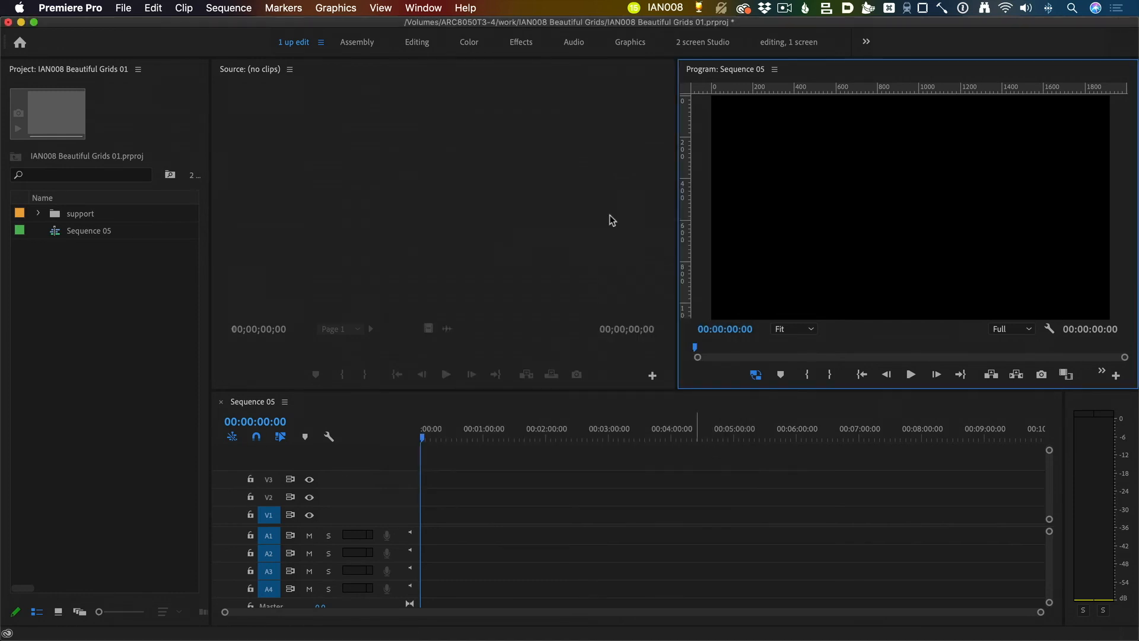
# Step: Apply the "pixel perfect guides" template to the sequence and enlarge the Program Monitor
pyautogui.click(423, 7)
pyautogui.moveTo(384, 4)
pyautogui.moveTo(443, 209)
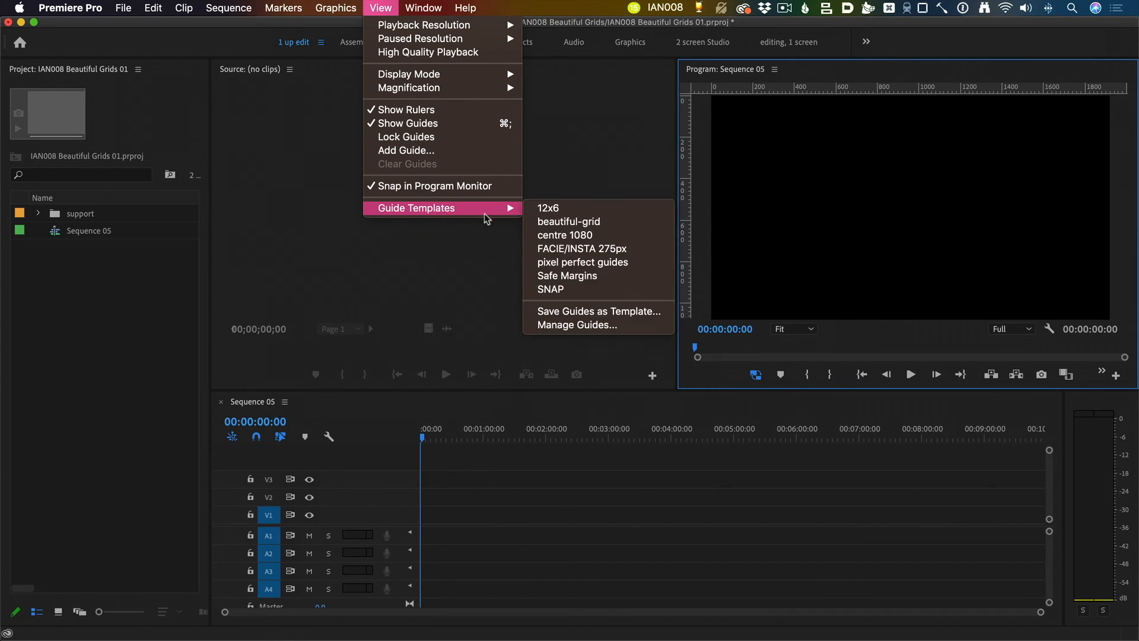
pyautogui.click(611, 264)
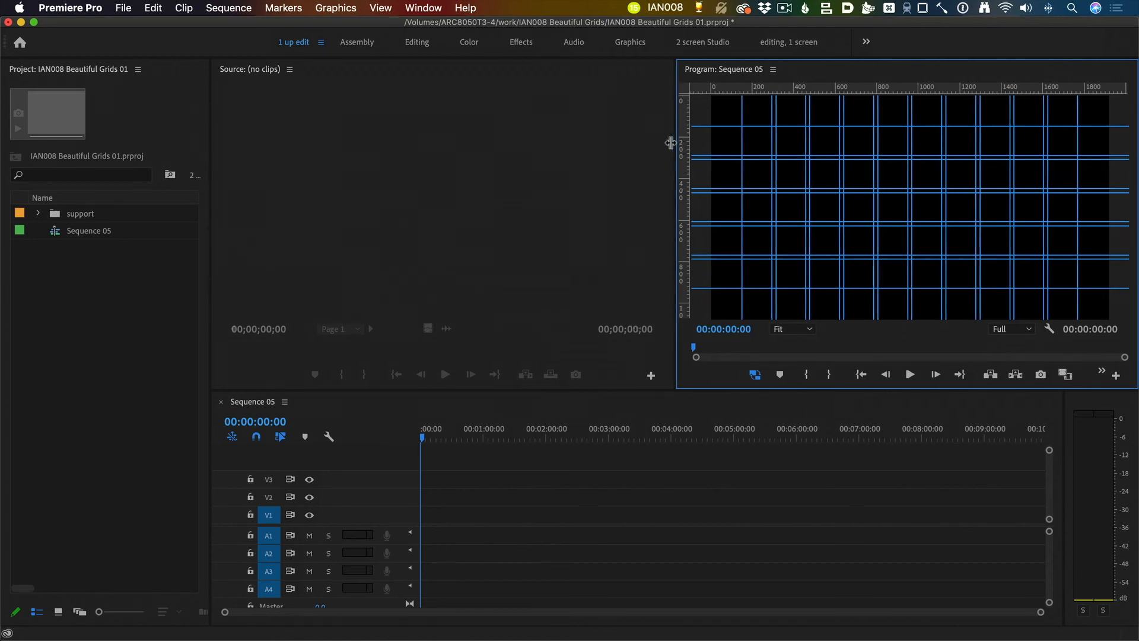
pyautogui.moveTo(678, 142); pyautogui.dragTo(486, 148)
pyautogui.moveTo(568, 391); pyautogui.dragTo(545, 441)
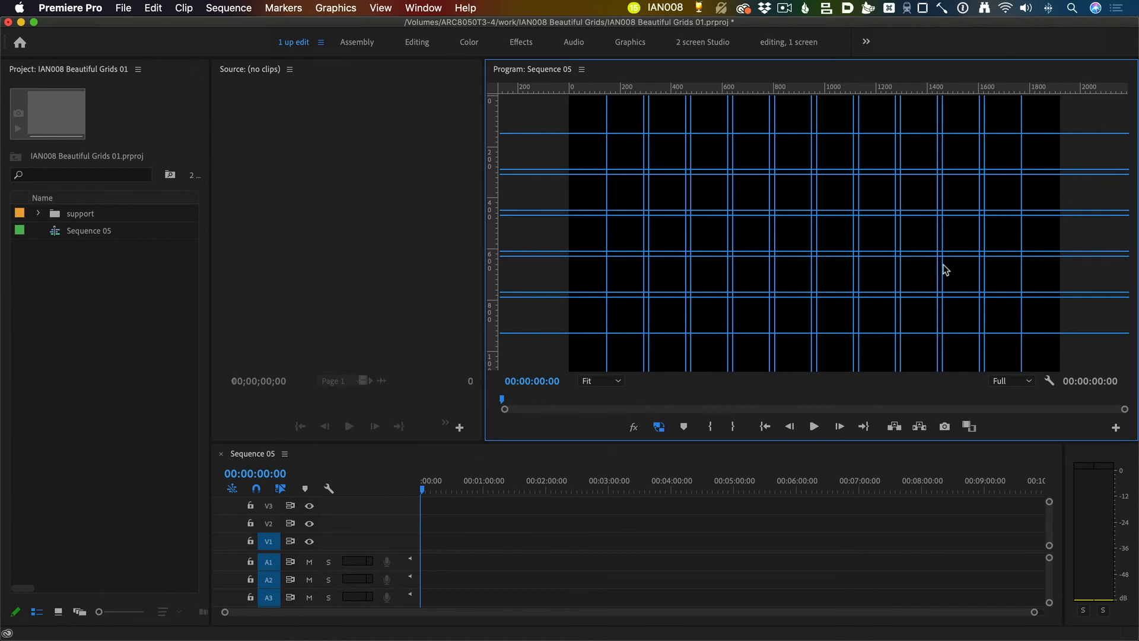
# Step: Switch to Finder and open "pixel perfect grid.guides" from the 2_bitmap folder in the code editor
pyautogui.press('super+Tab')
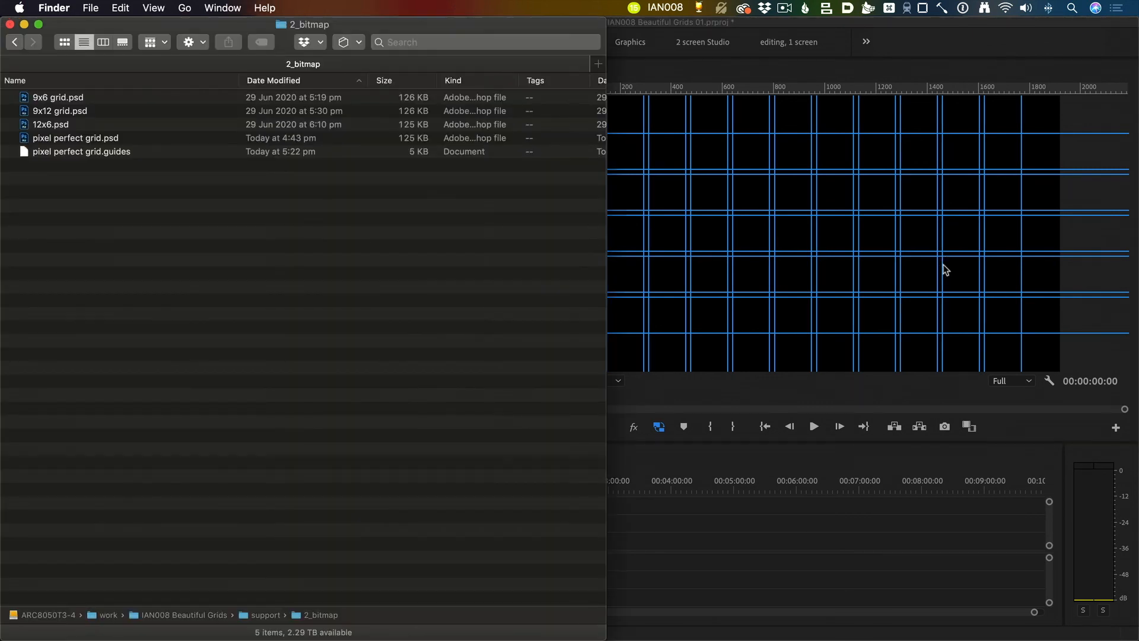
pyautogui.press('Up')
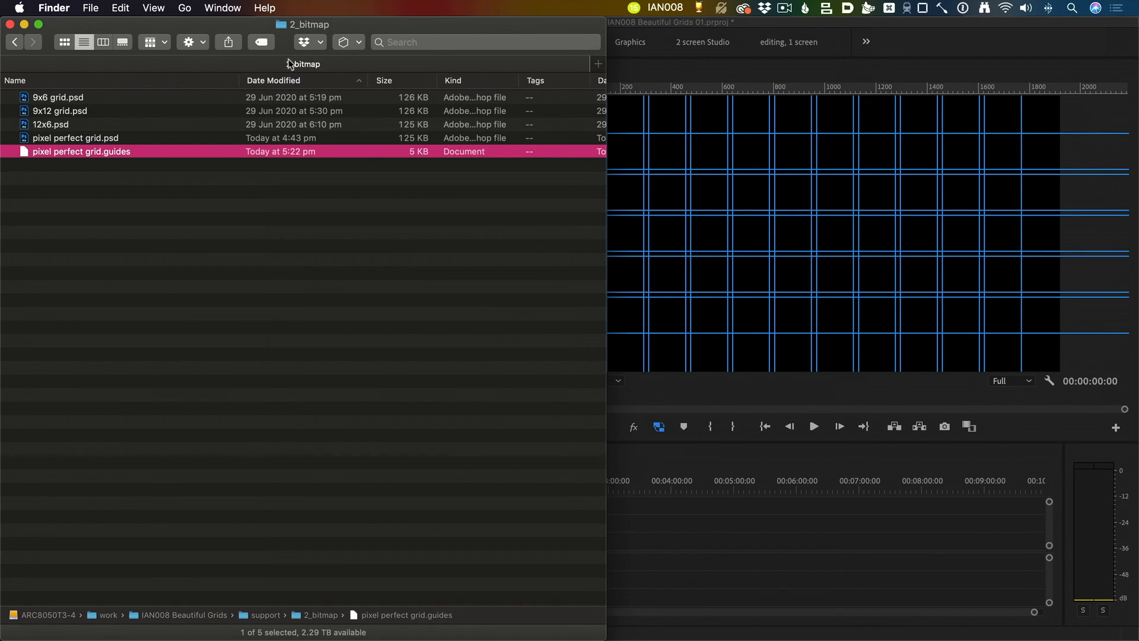
pyautogui.moveTo(249, 25); pyautogui.dragTo(598, 25)
pyautogui.click(482, 185)
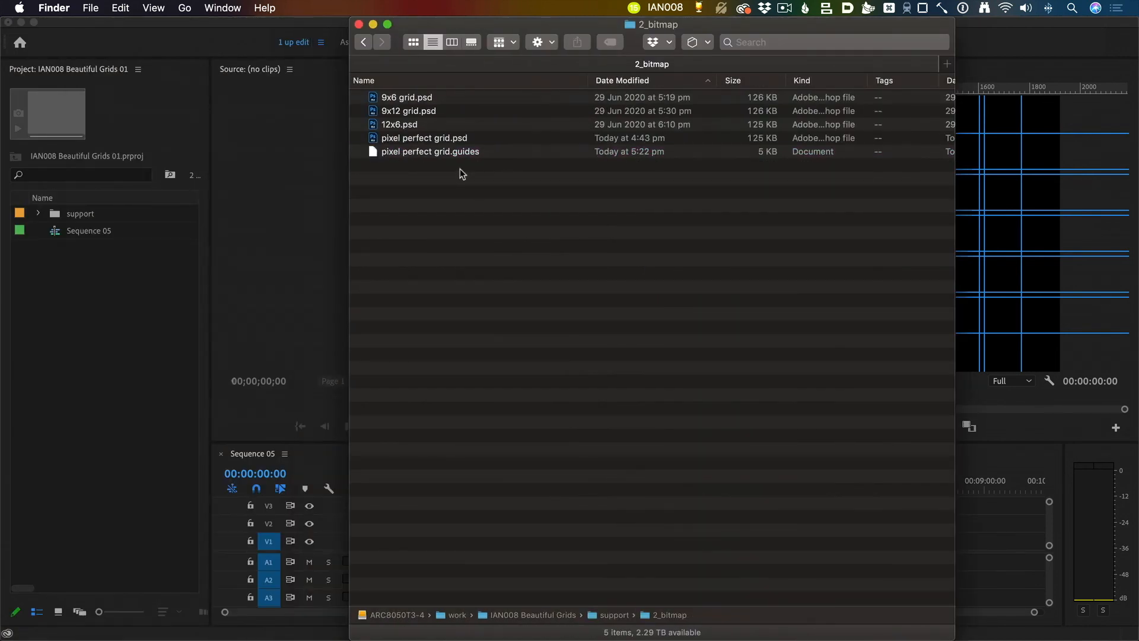
pyautogui.click(499, 153)
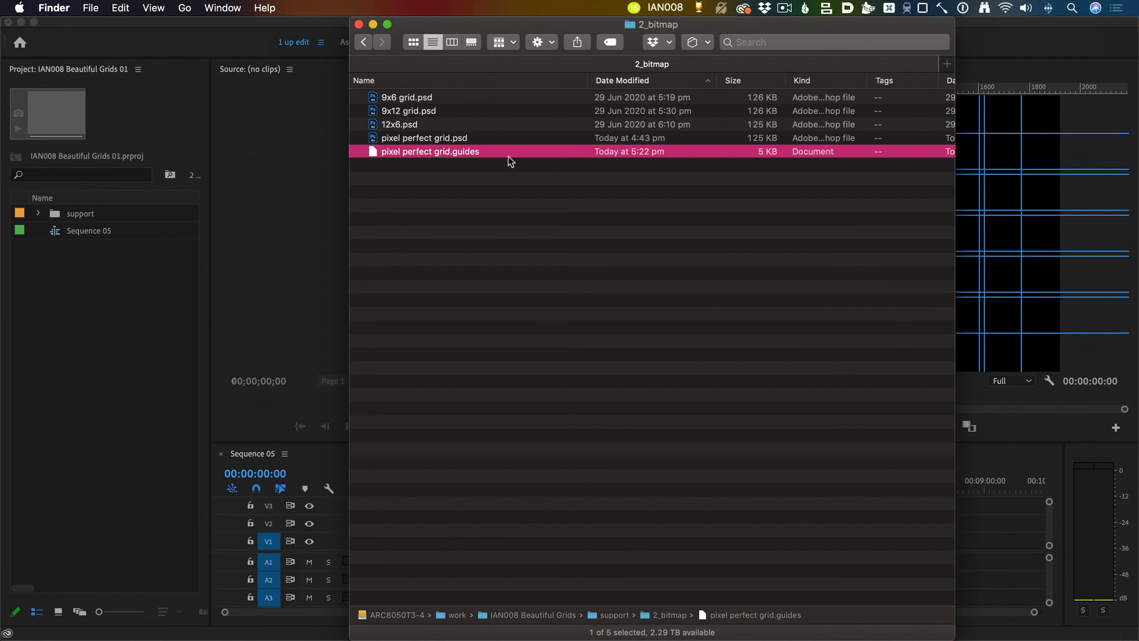
pyautogui.doubleClick(508, 155)
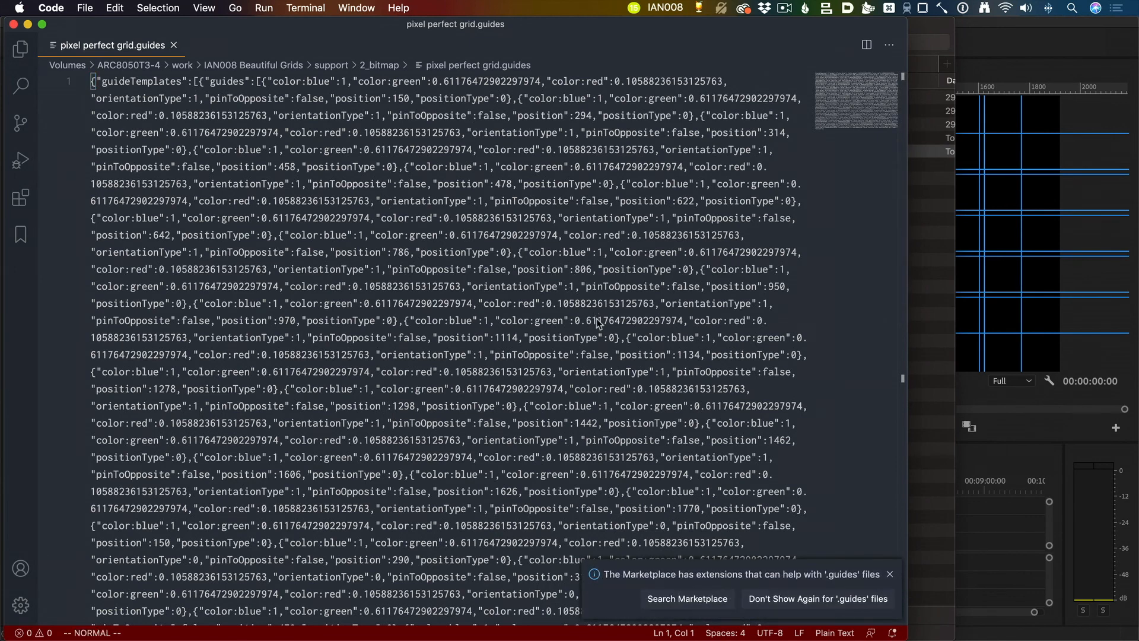
# Step: Set the guides file's language mode to JSON and format the document into indented, readable lines
pyautogui.press('super+k')
pyautogui.write('m')
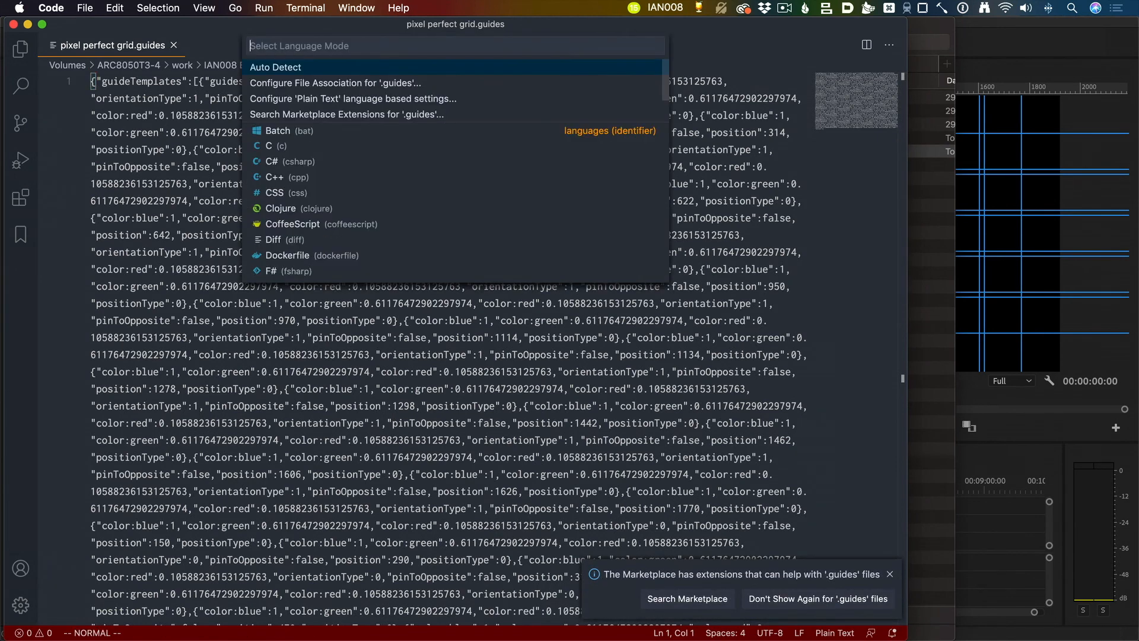
pyautogui.write('json')
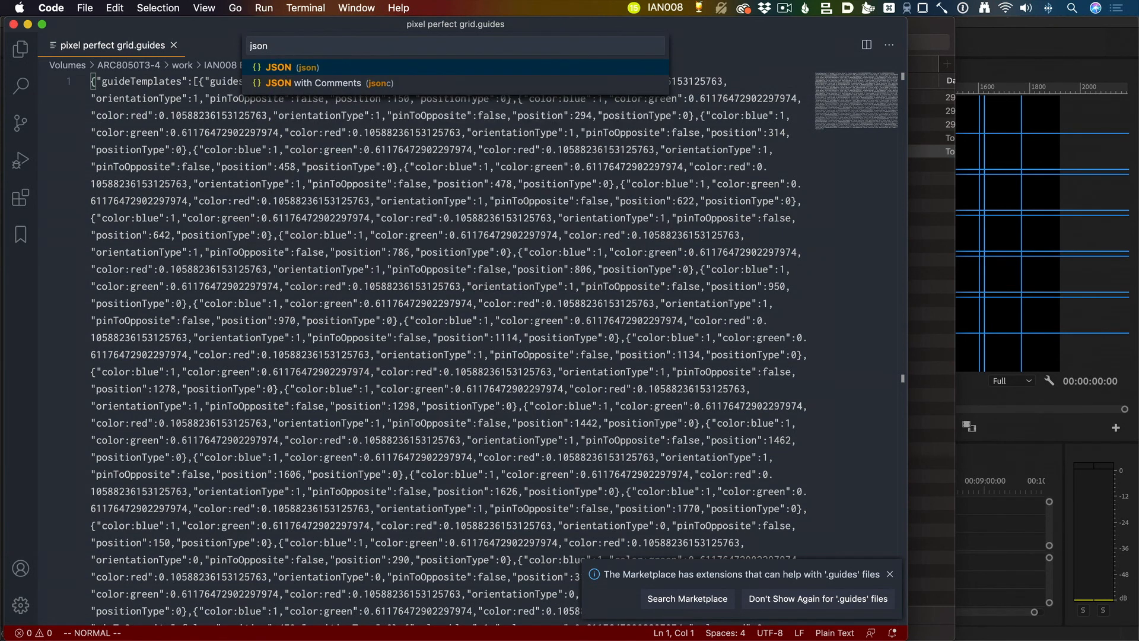
pyautogui.press('Return')
pyautogui.hotkey('shift', 'alt', 'f')
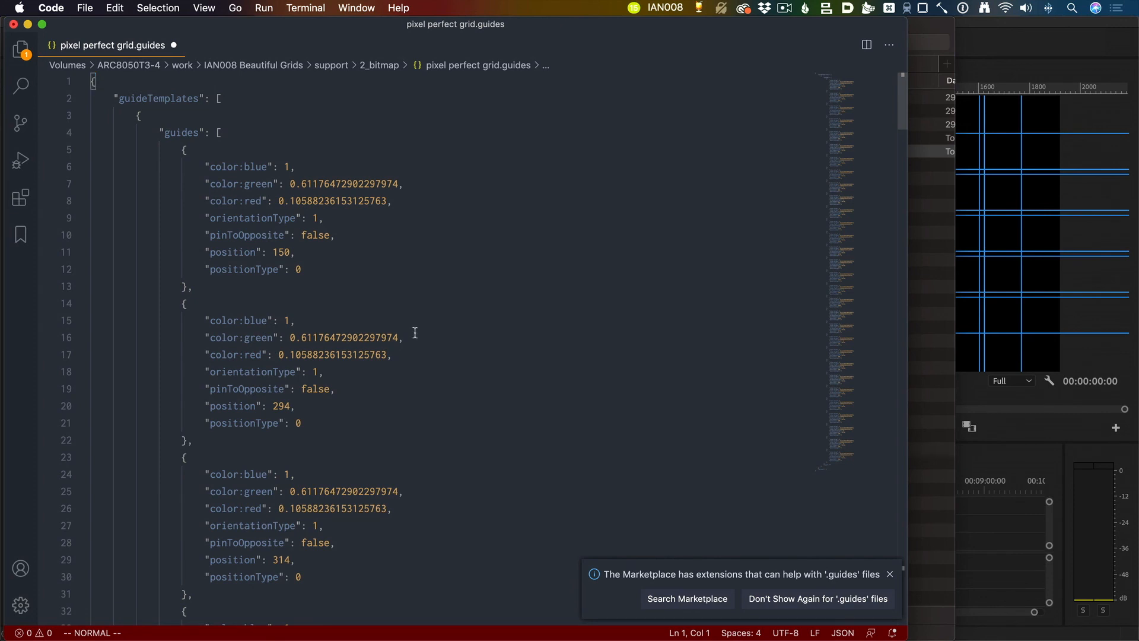
# Step: Examine the guide entries in the formatted file, comparing their color, orientationType and position values
pyautogui.scroll(-1, 220, 133)
pyautogui.scroll(1, 243, 166)
pyautogui.scroll(-5, 301, 461)
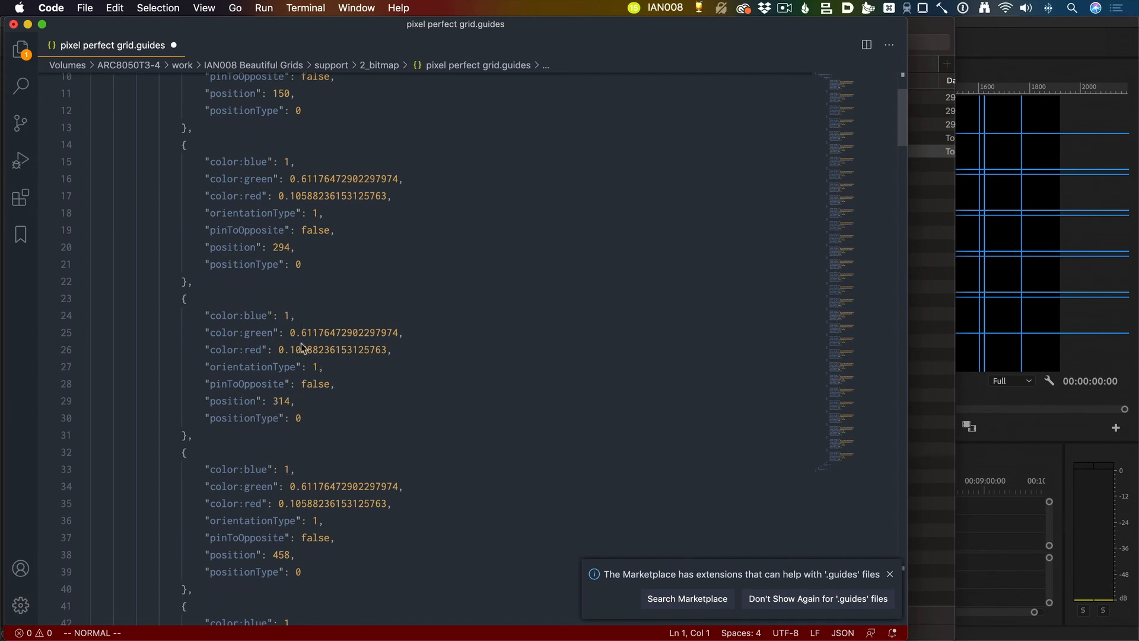
pyautogui.scroll(-10, 318, 359)
pyautogui.scroll(-12, 333, 343)
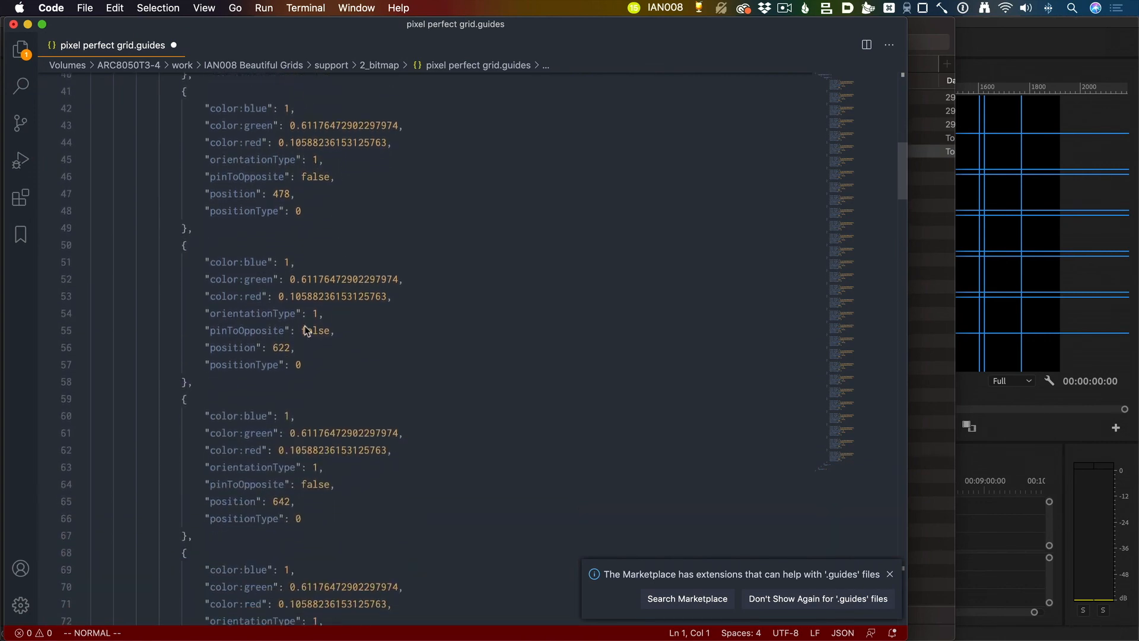
pyautogui.scroll(-20, 364, 363)
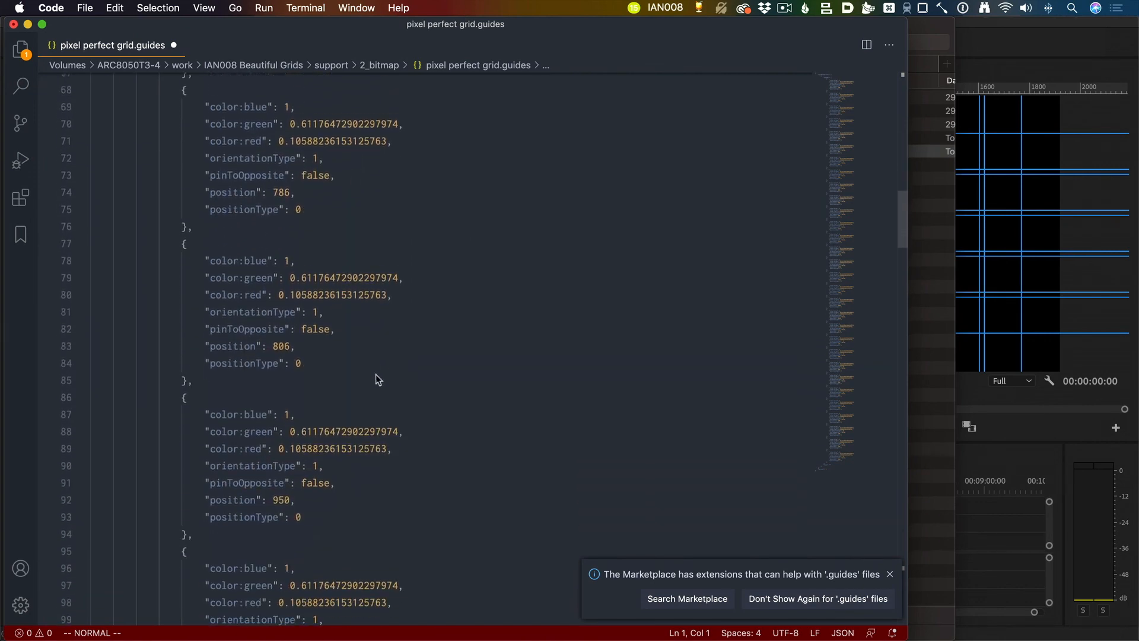
pyautogui.scroll(-3, 401, 418)
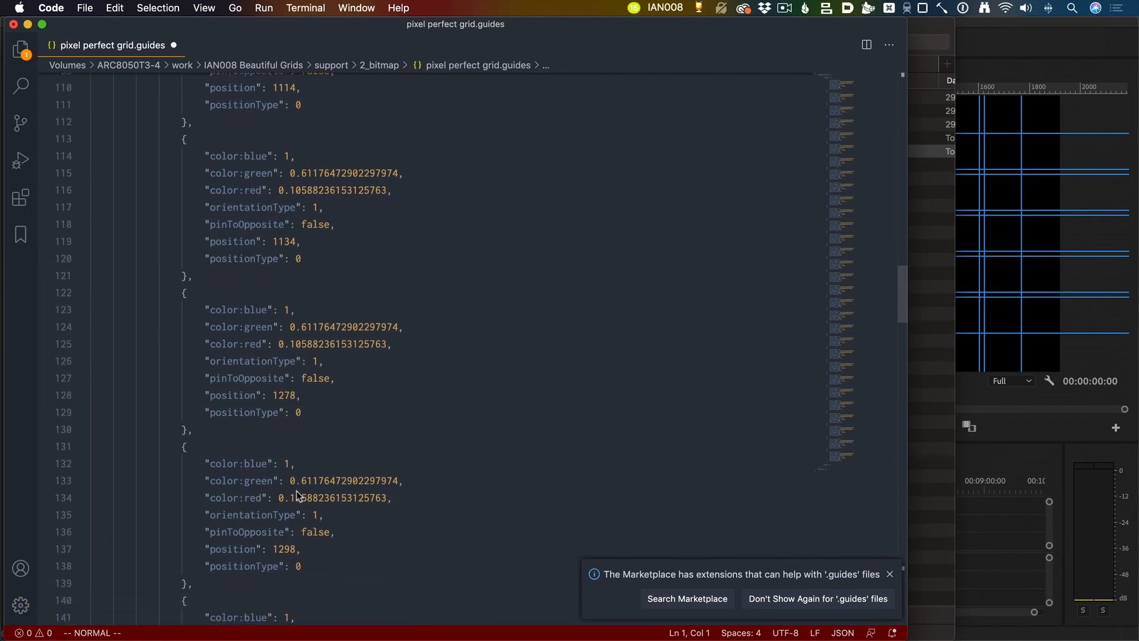
pyautogui.scroll(-8, 222, 347)
pyautogui.scroll(-16, 345, 466)
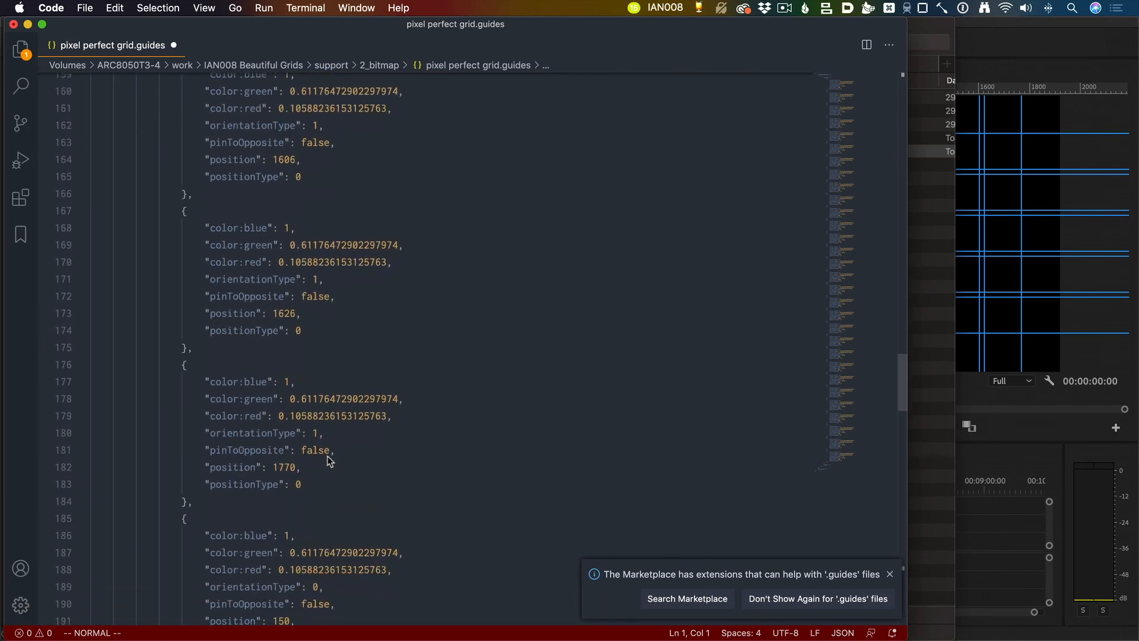
pyautogui.scroll(-6, 332, 456)
pyautogui.scroll(-3, 339, 456)
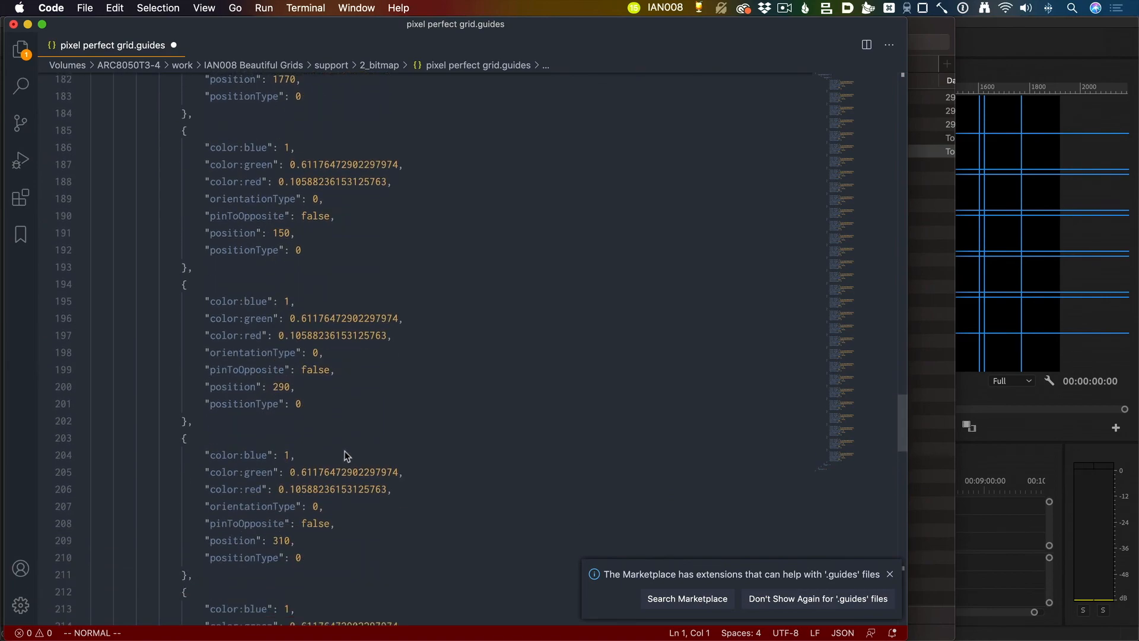